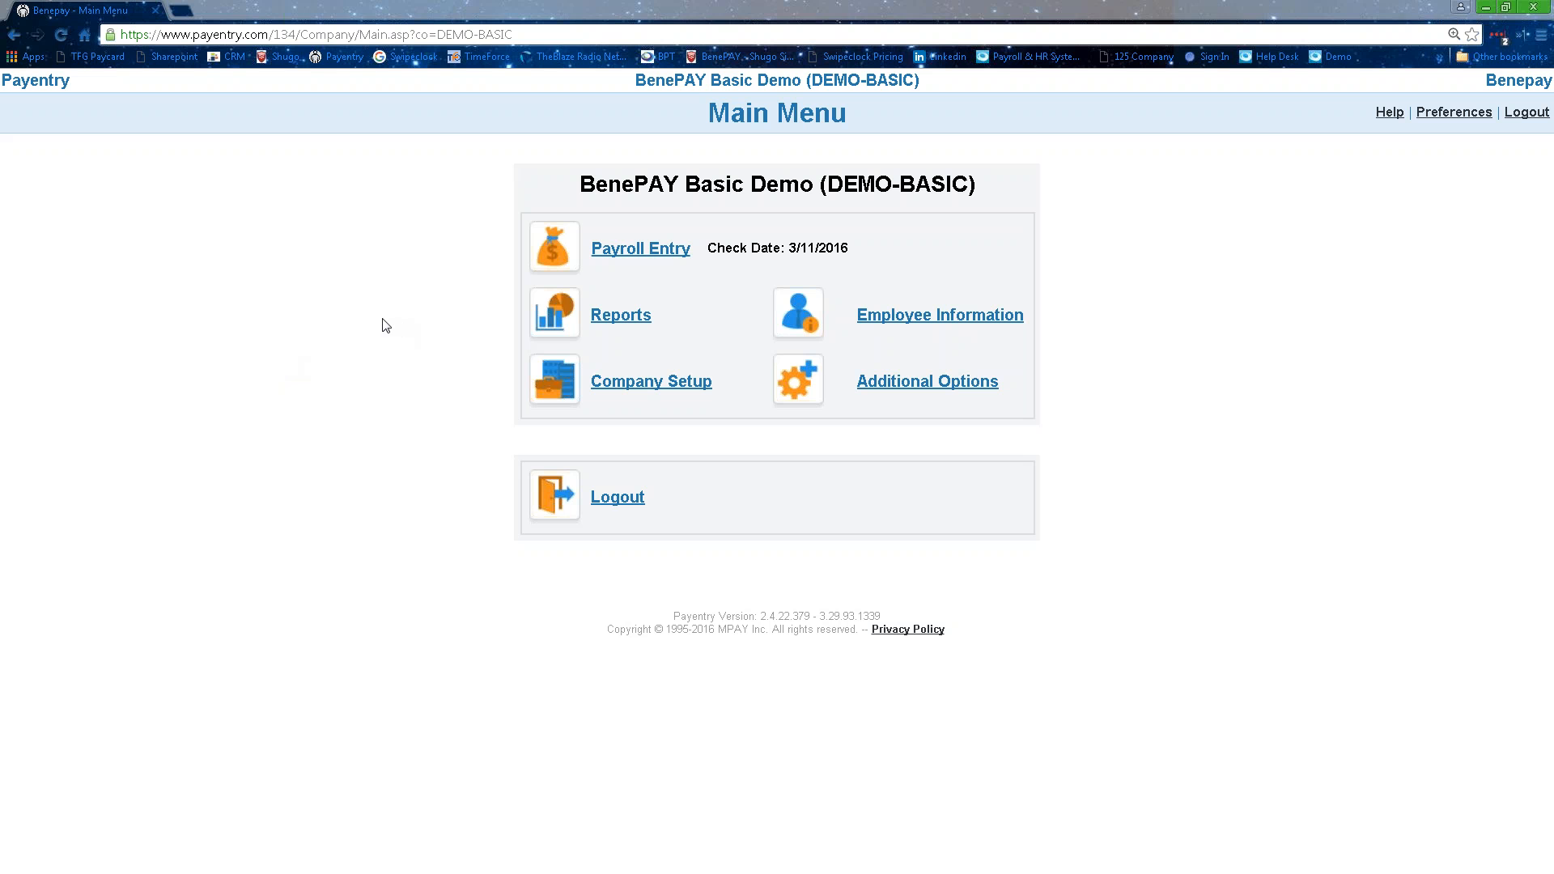
# Open the first listed employee's ACA coverage details and view the monthly codes for 2015
pyautogui.click(898, 322)
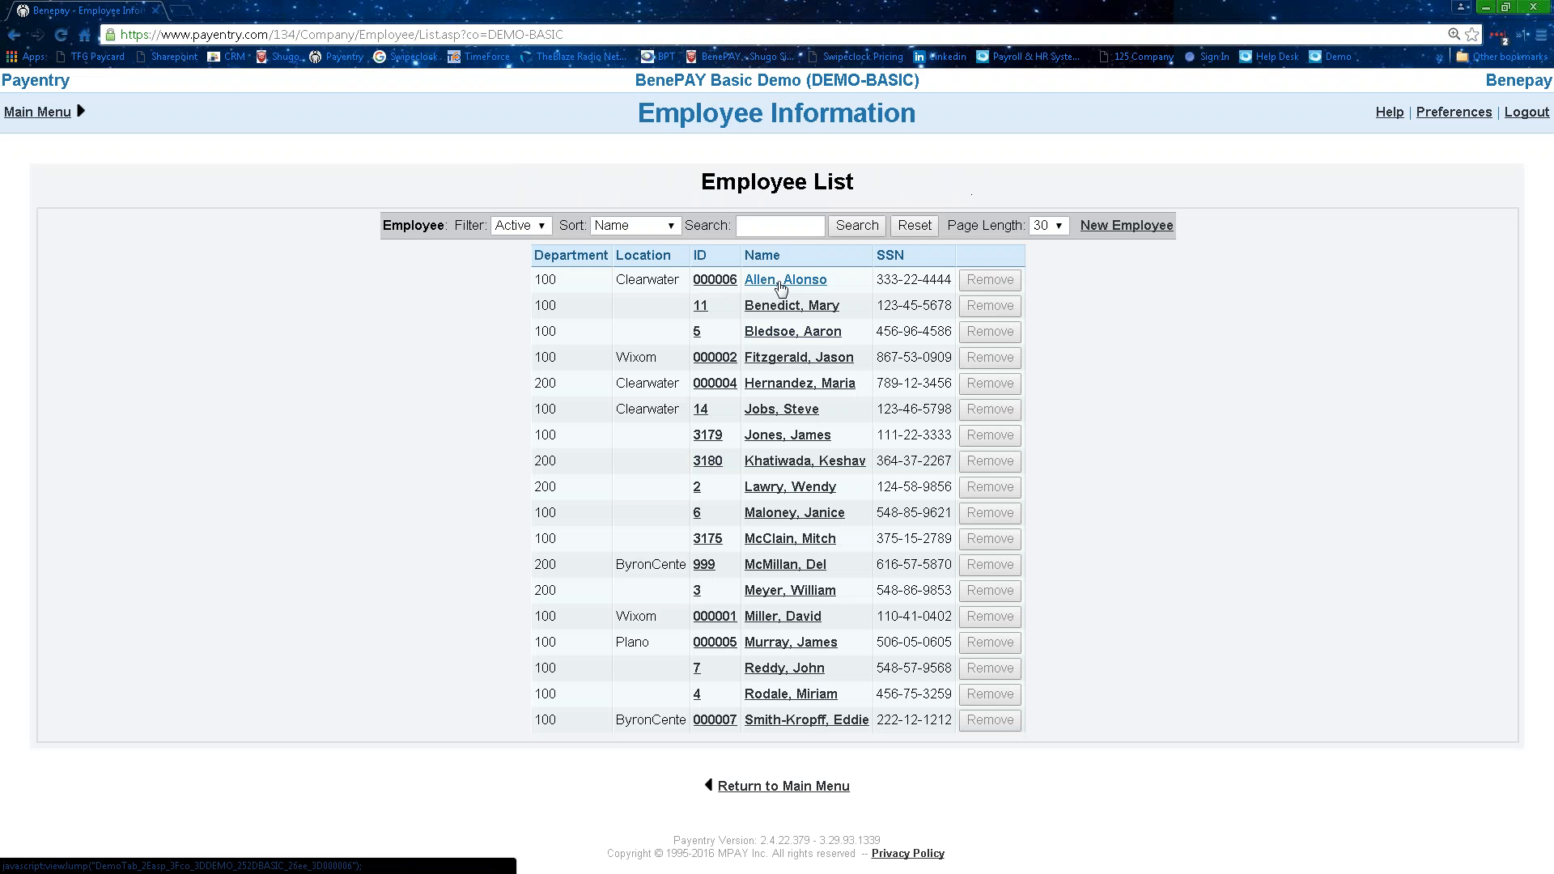
pyautogui.click(780, 283)
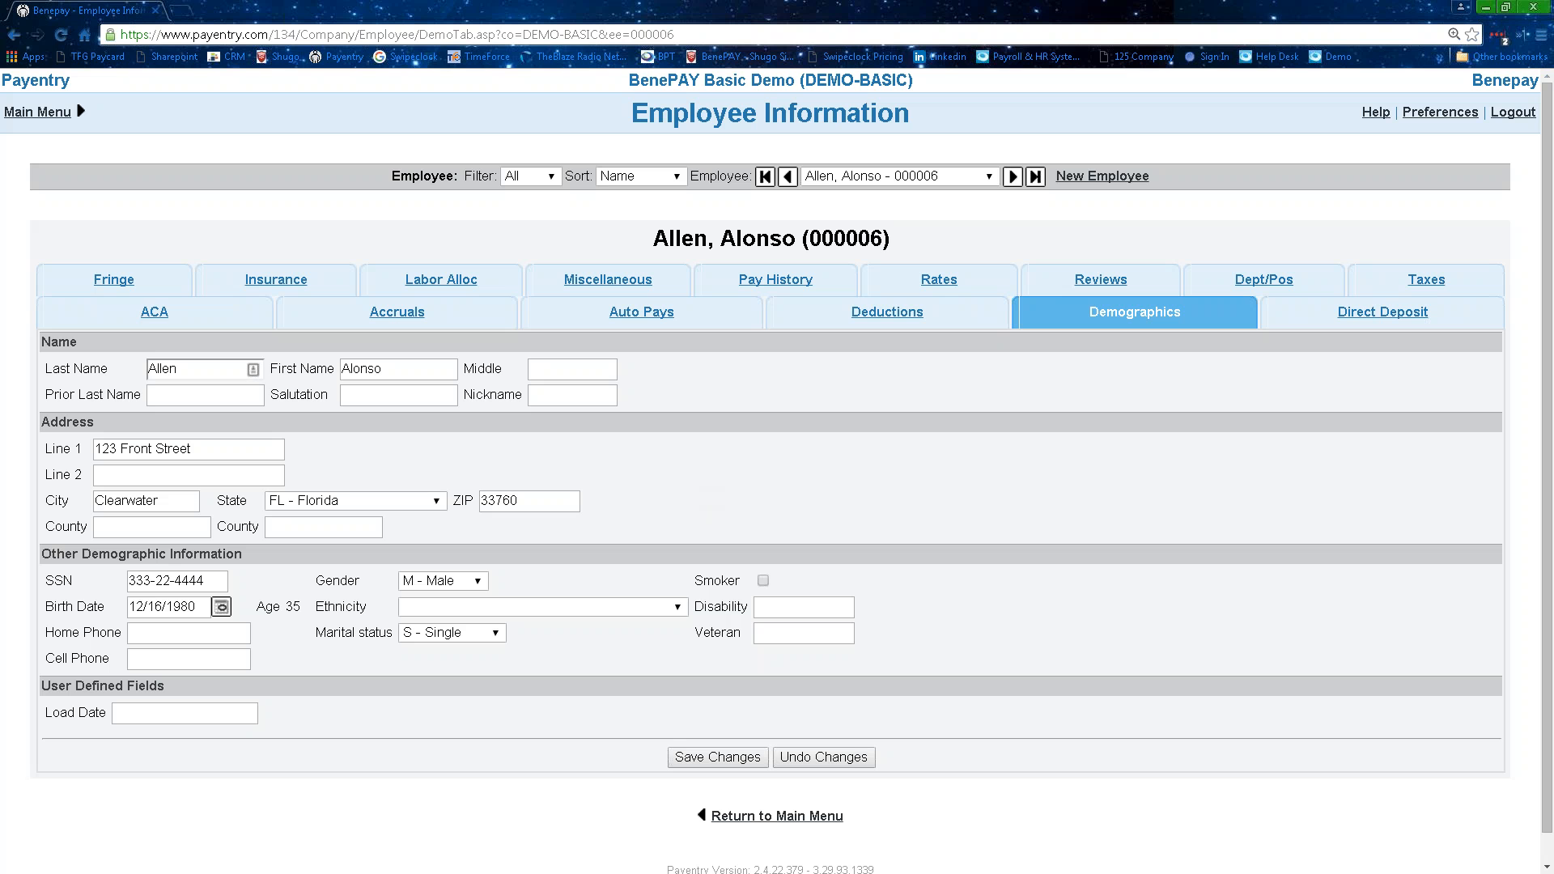
pyautogui.click(157, 316)
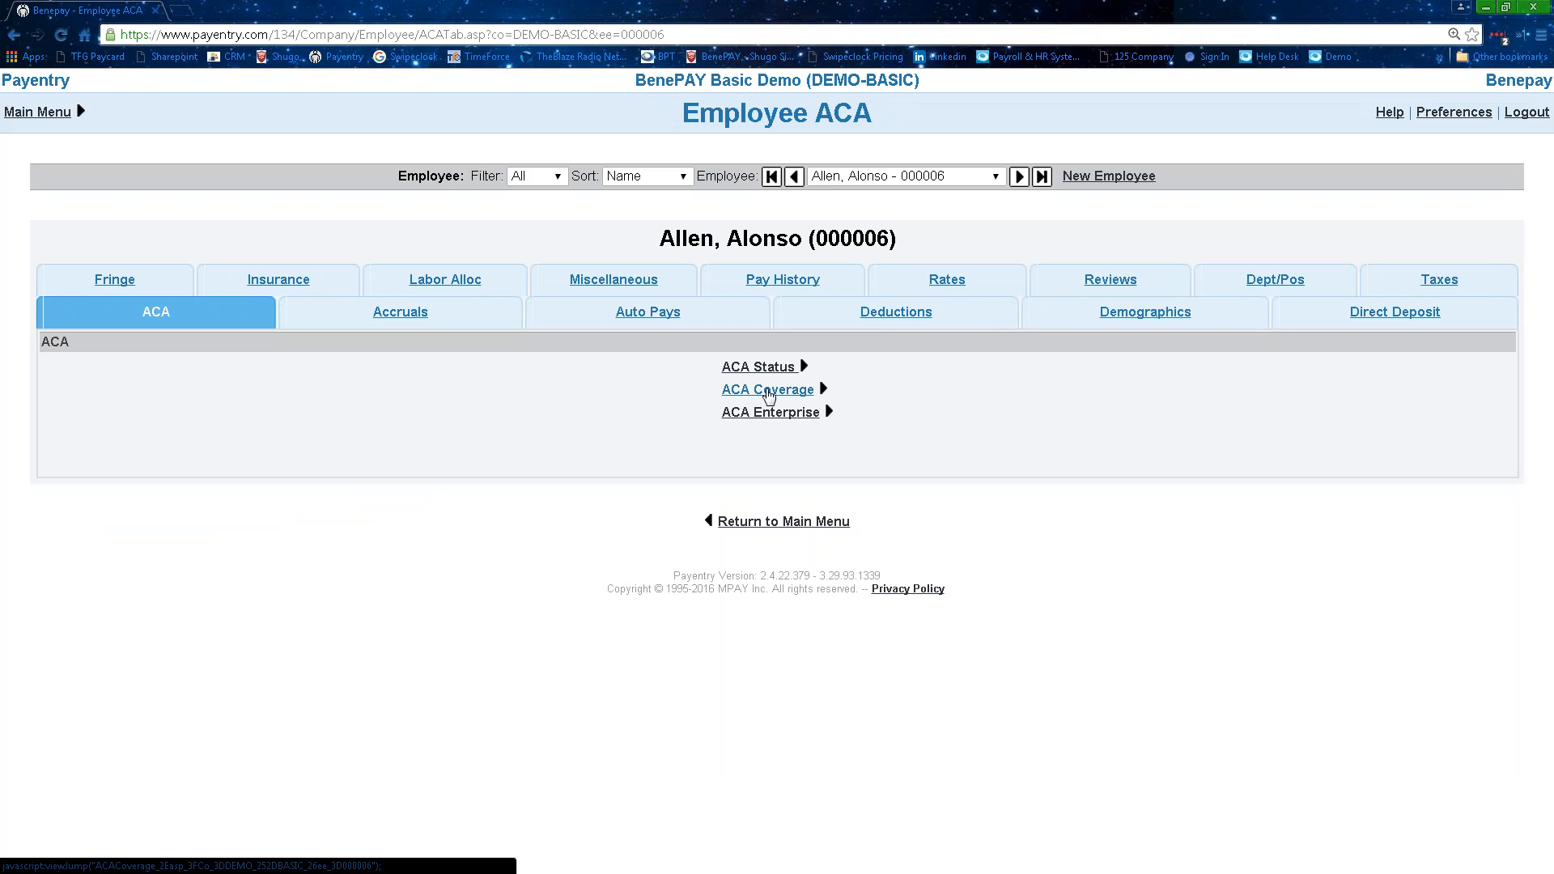
pyautogui.click(768, 392)
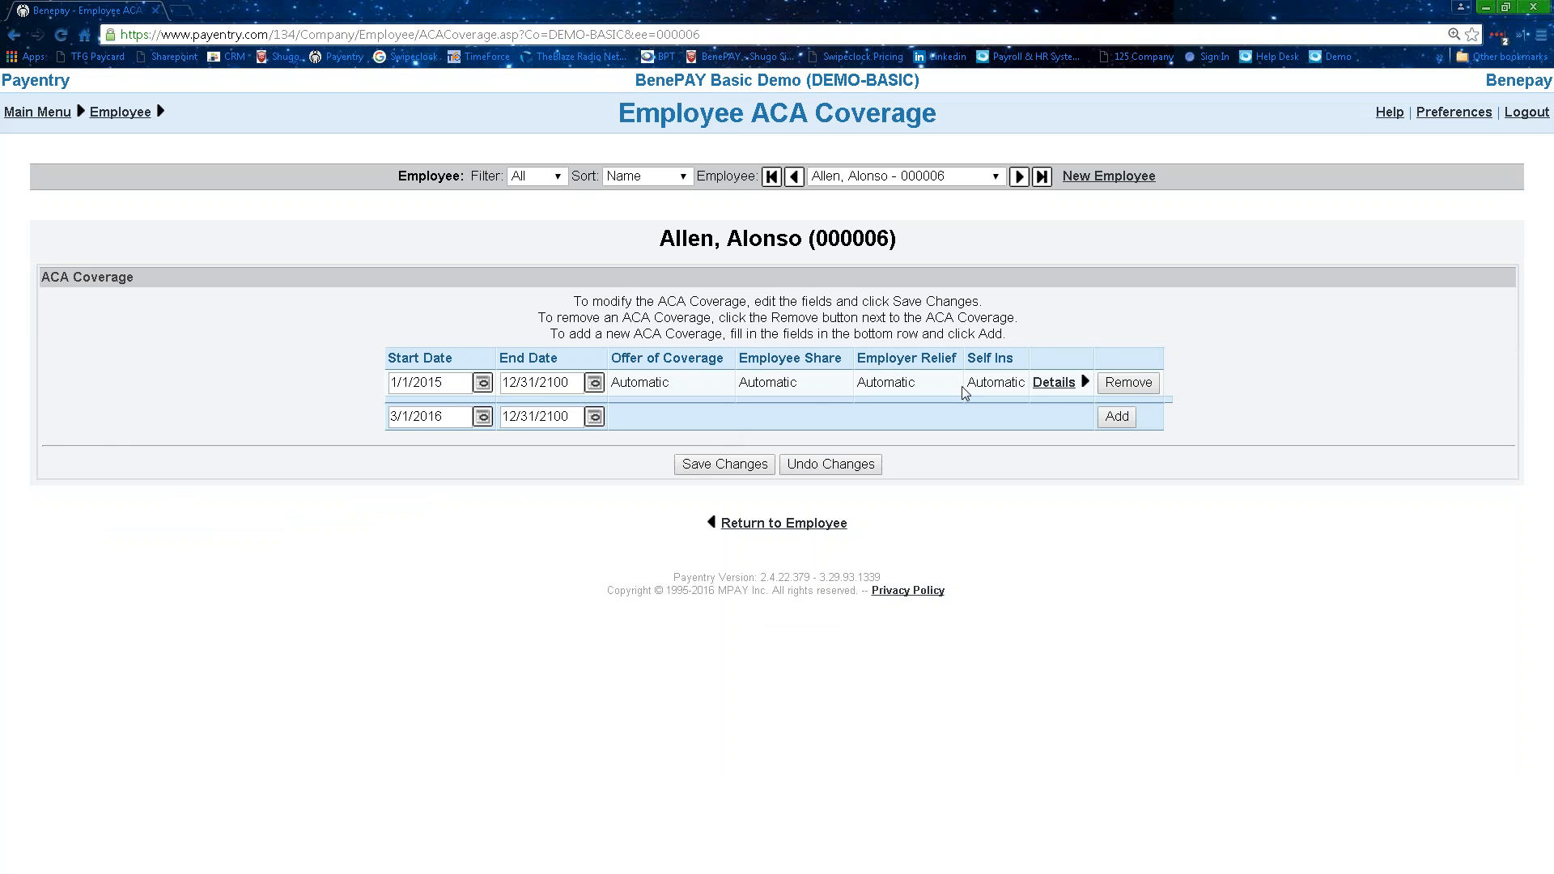
pyautogui.click(1055, 382)
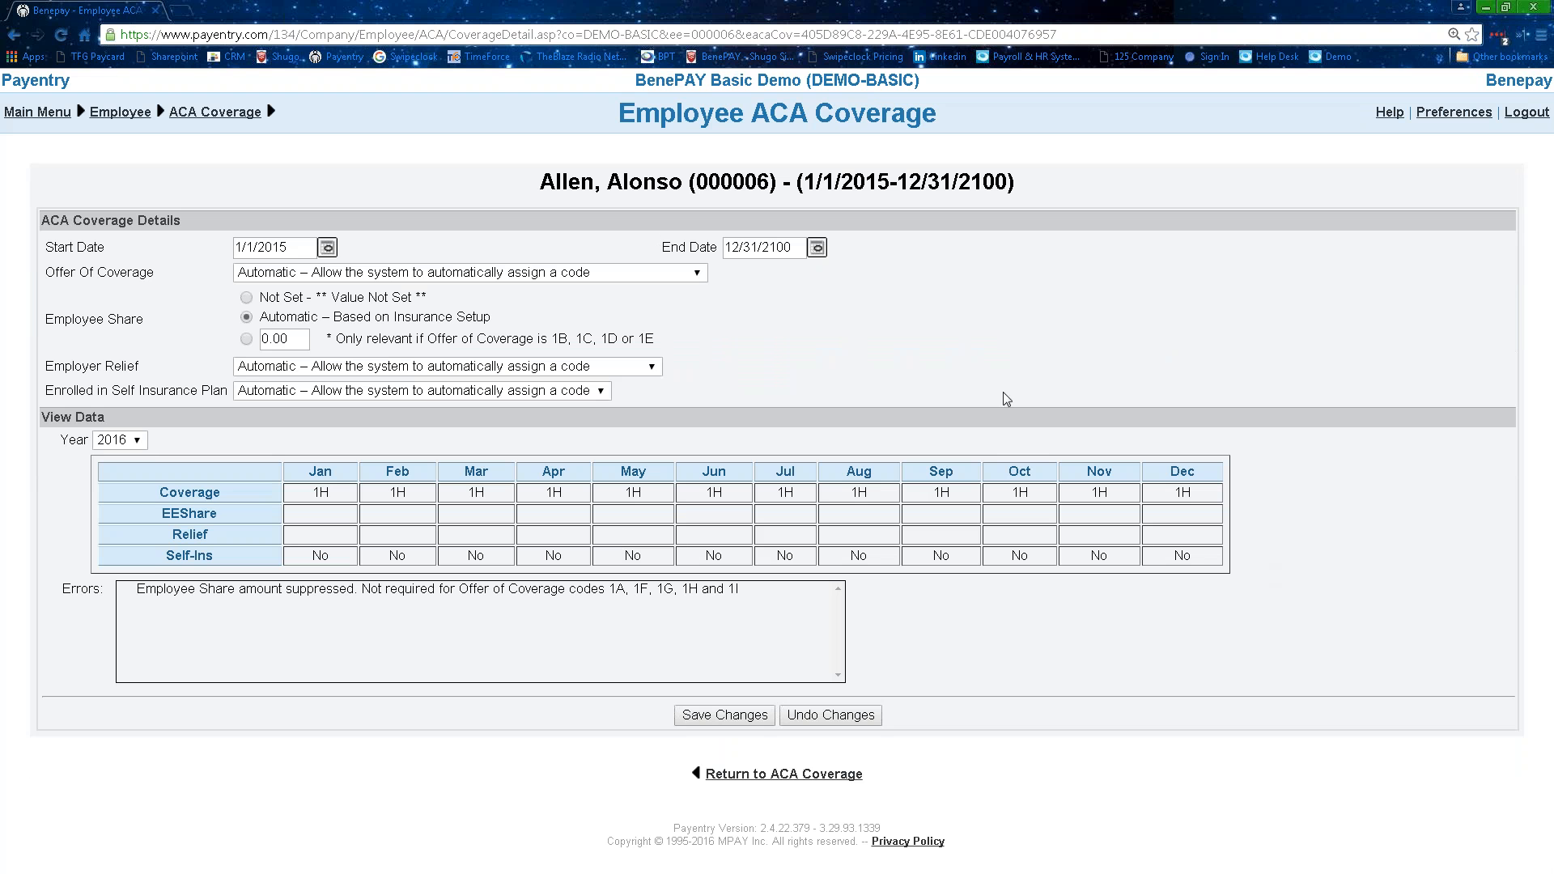
pyautogui.click(119, 440)
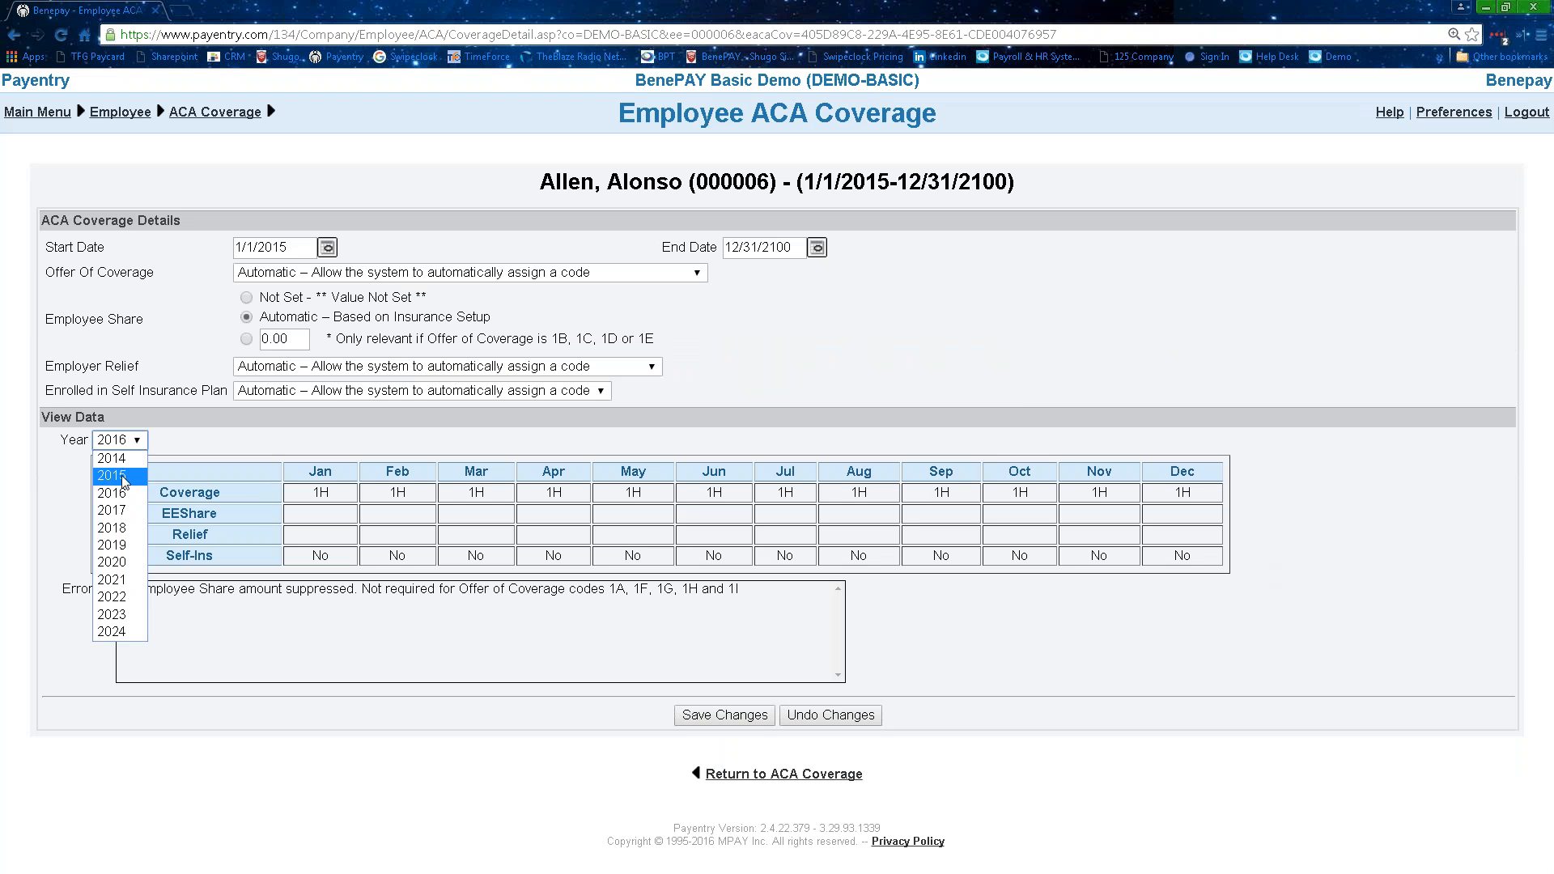
pyautogui.click(113, 473)
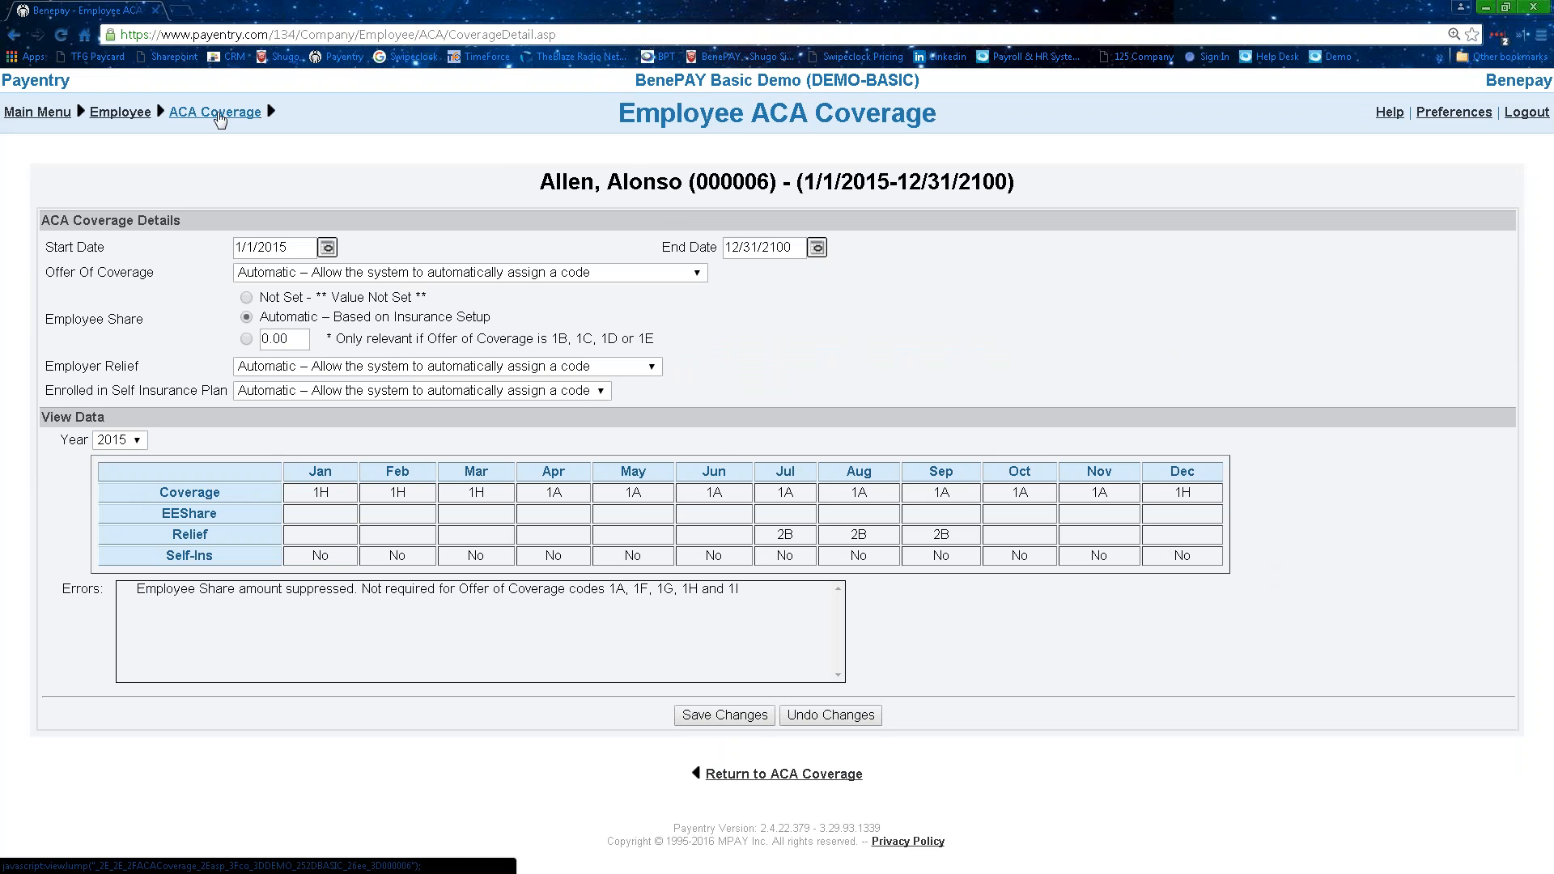
# Leave the employee's ACA coverage and locate the ACA Data and 1095 Review report among the company reports
pyautogui.click(219, 118)
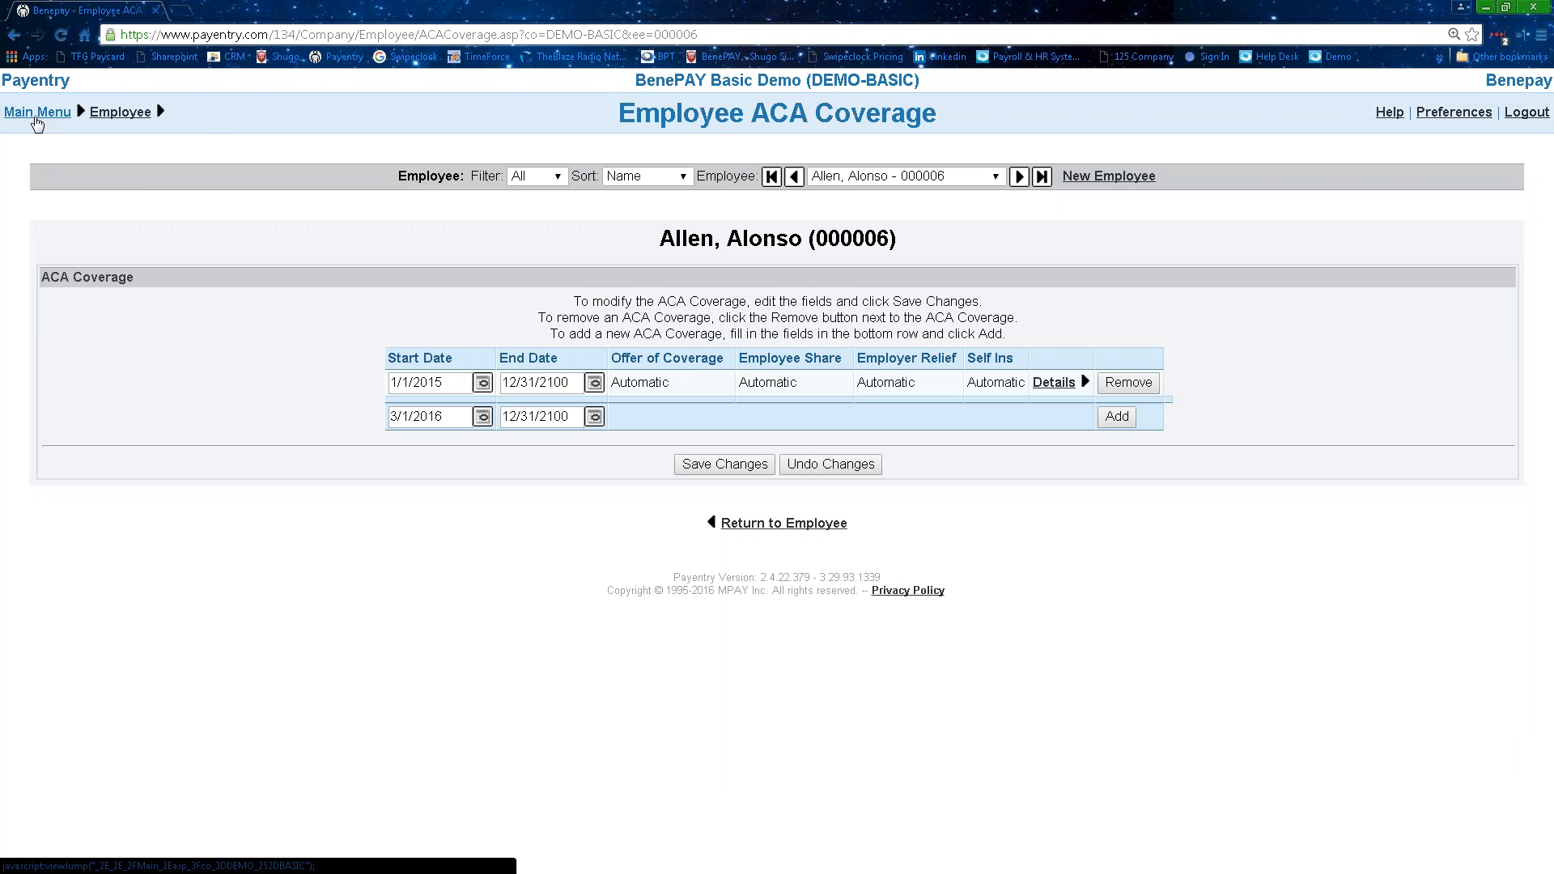
pyautogui.click(36, 117)
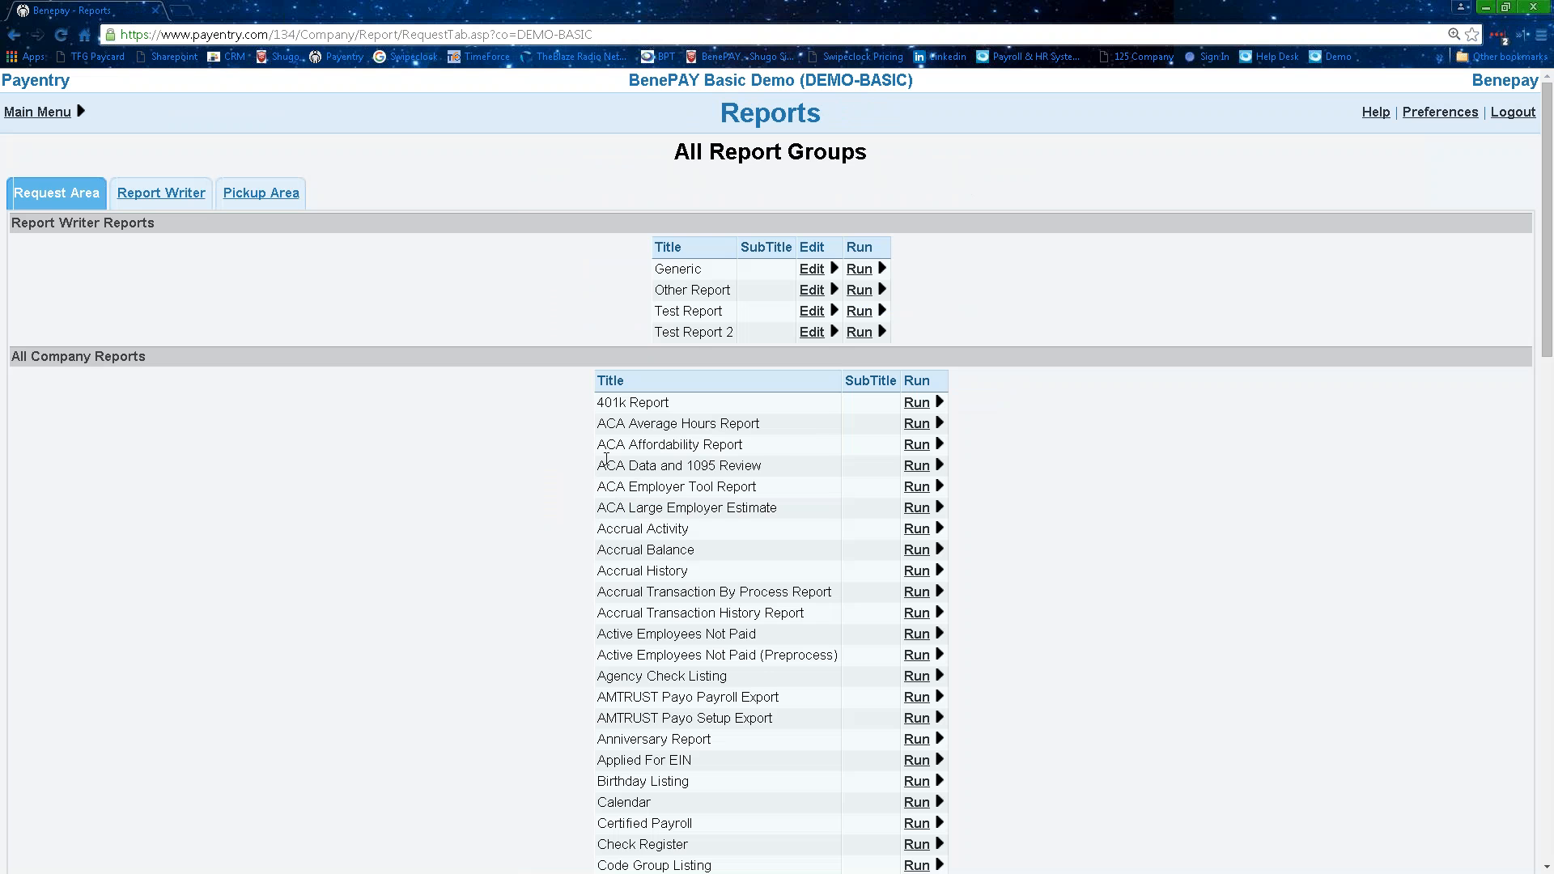
pyautogui.moveTo(606, 466); pyautogui.dragTo(771, 464)
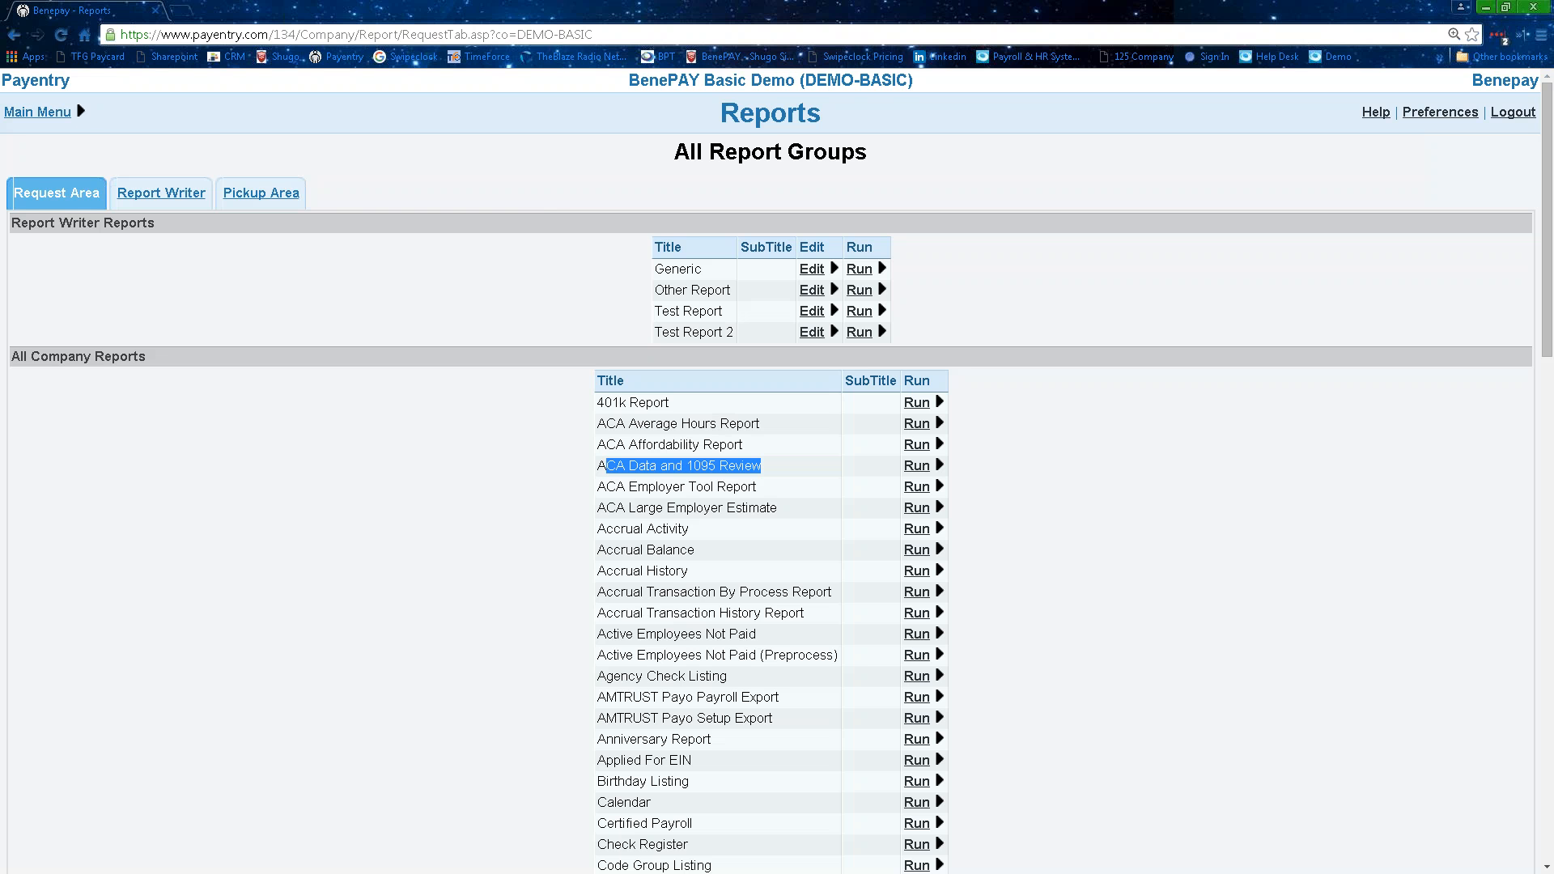
# Open ACA Form Review and Approval in the company's ACA setup
pyautogui.click(37, 111)
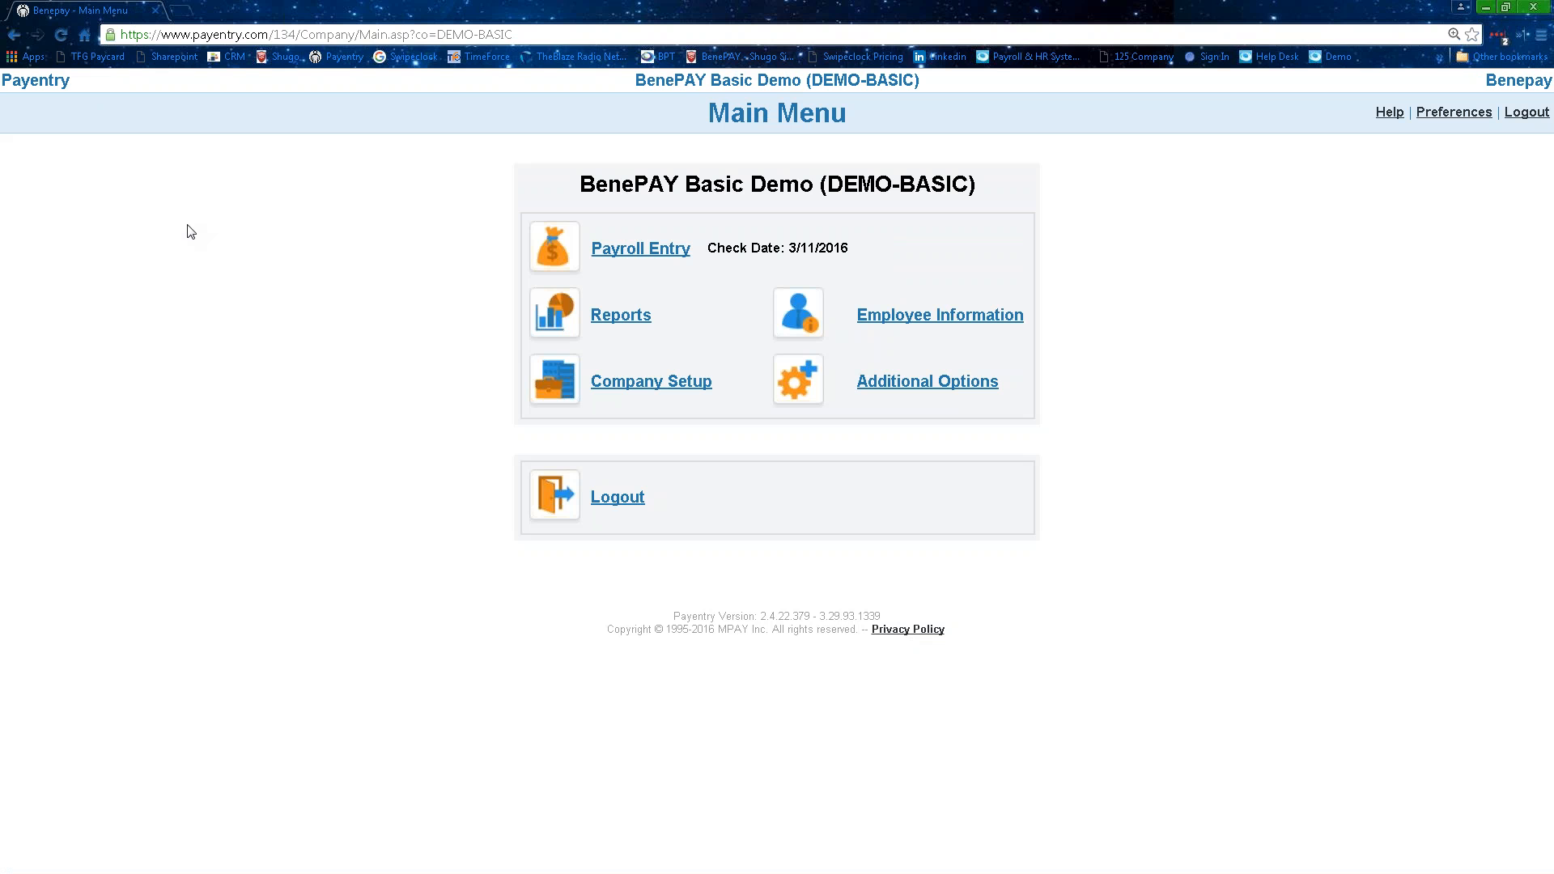
pyautogui.click(640, 391)
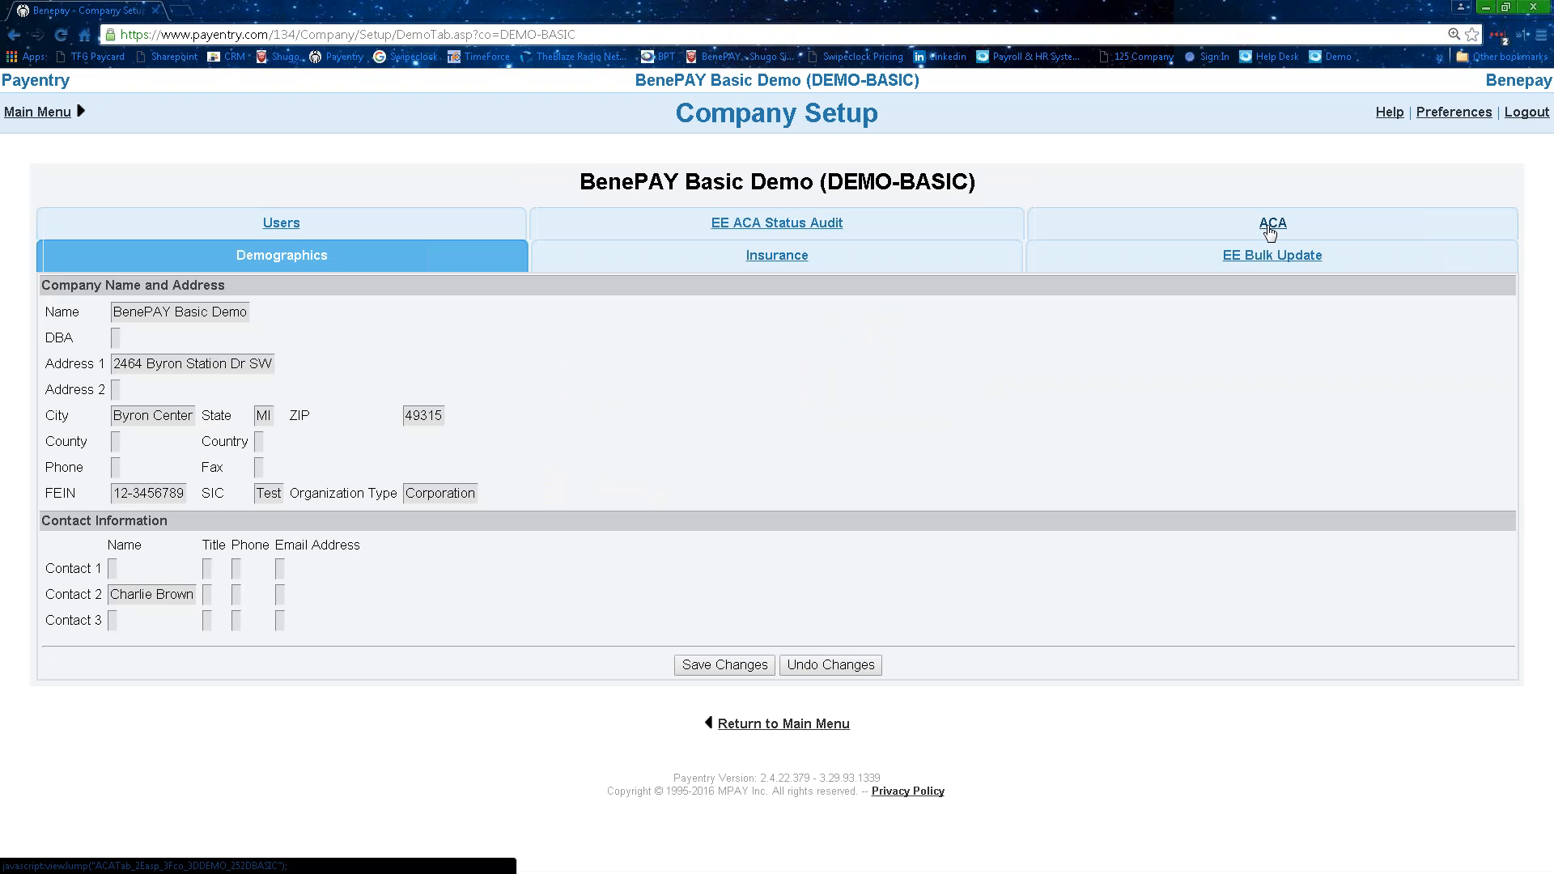
pyautogui.click(1271, 231)
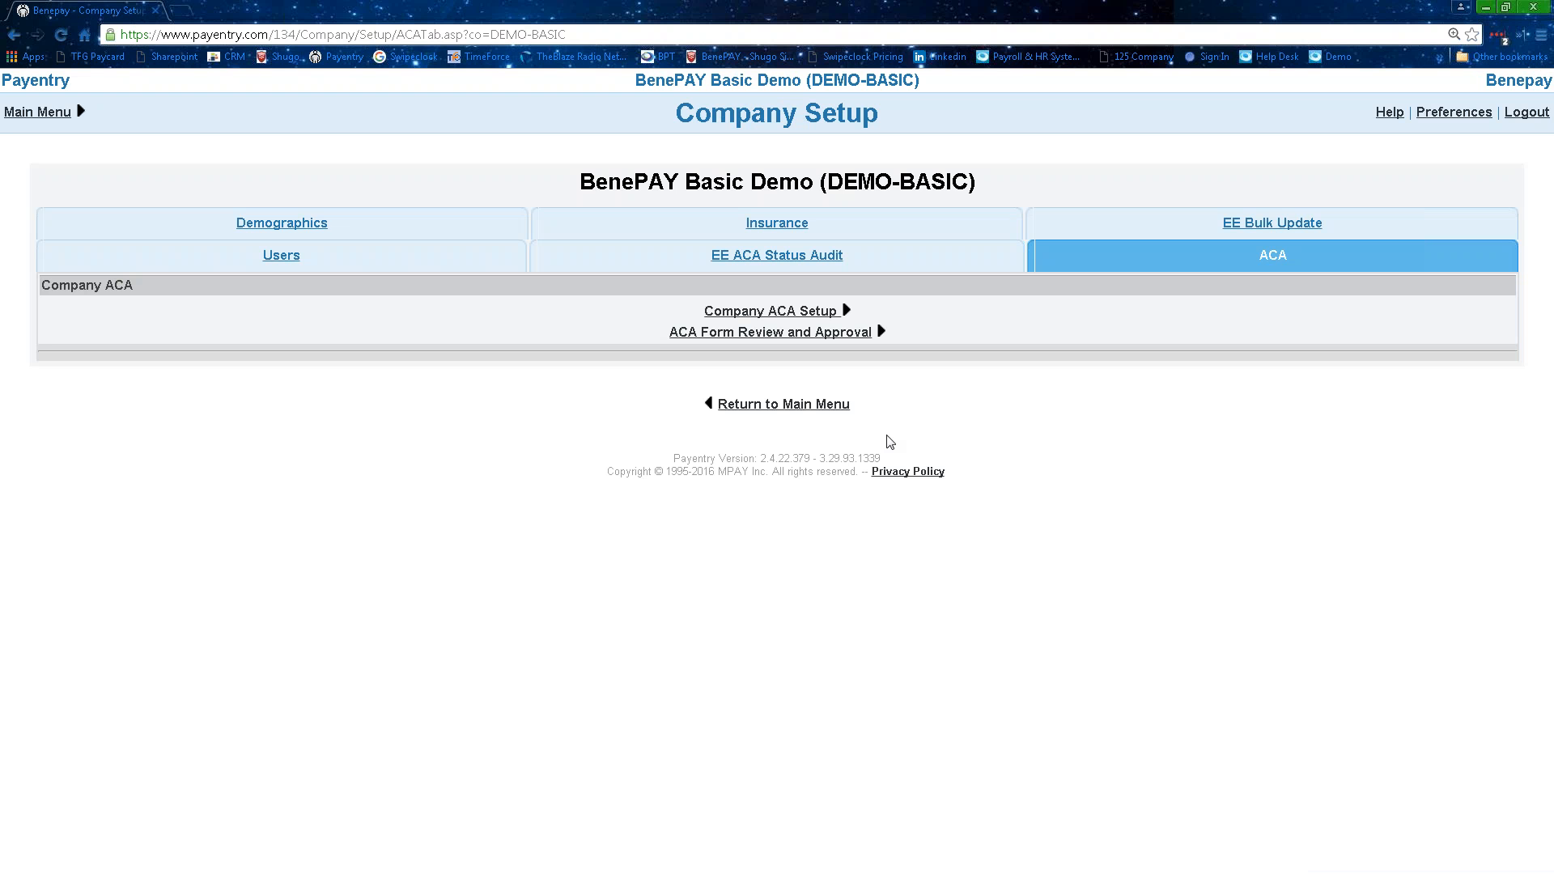
pyautogui.click(796, 339)
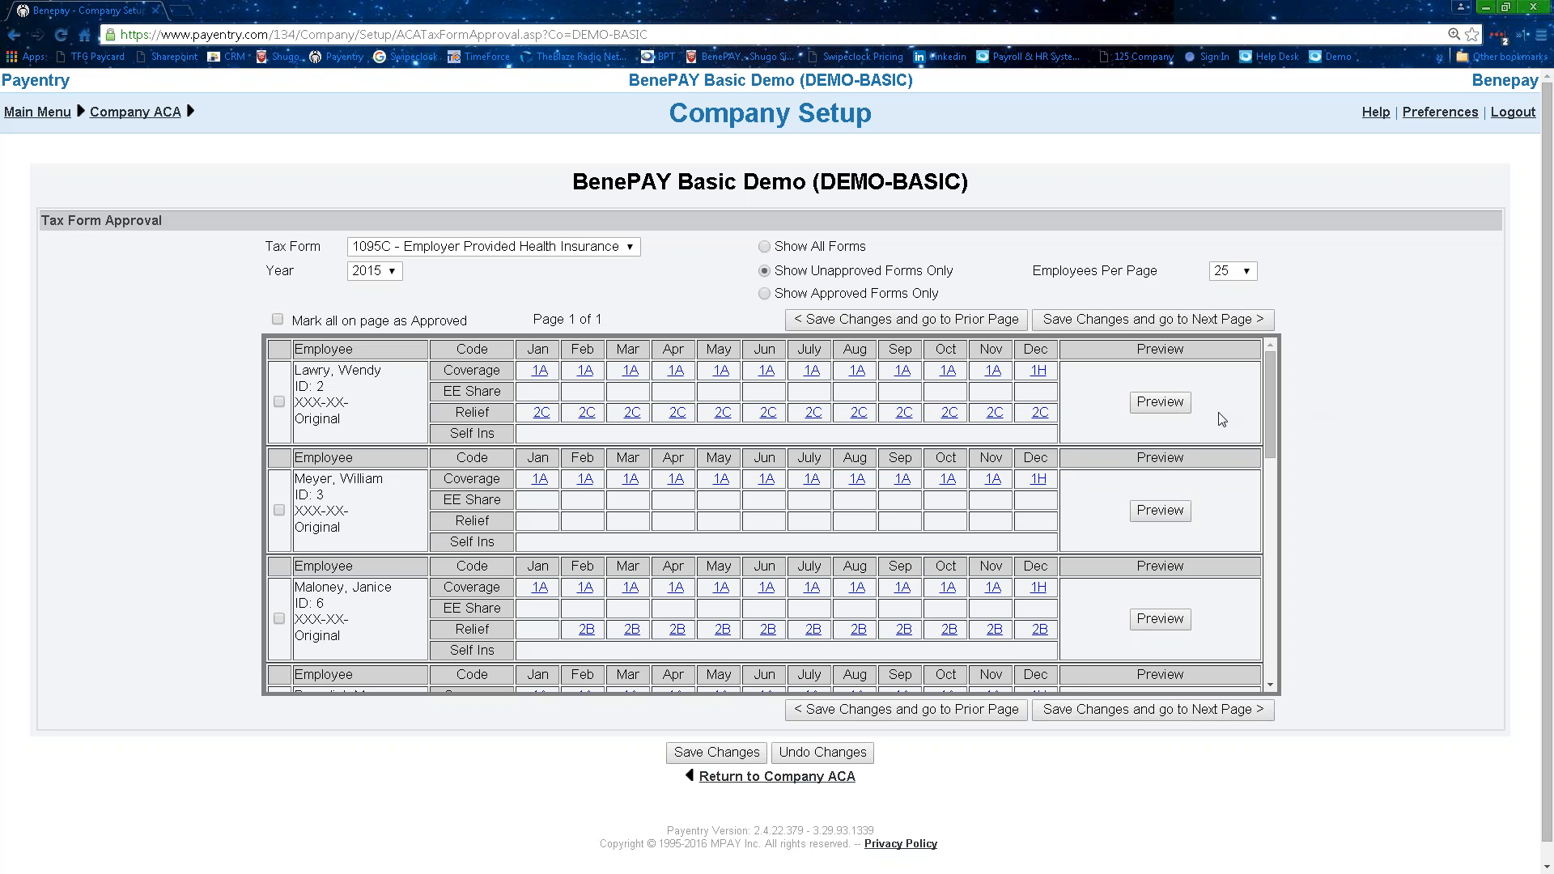
# Generate the 1095-C form preview for the first listed employee and open it
pyautogui.click(1159, 405)
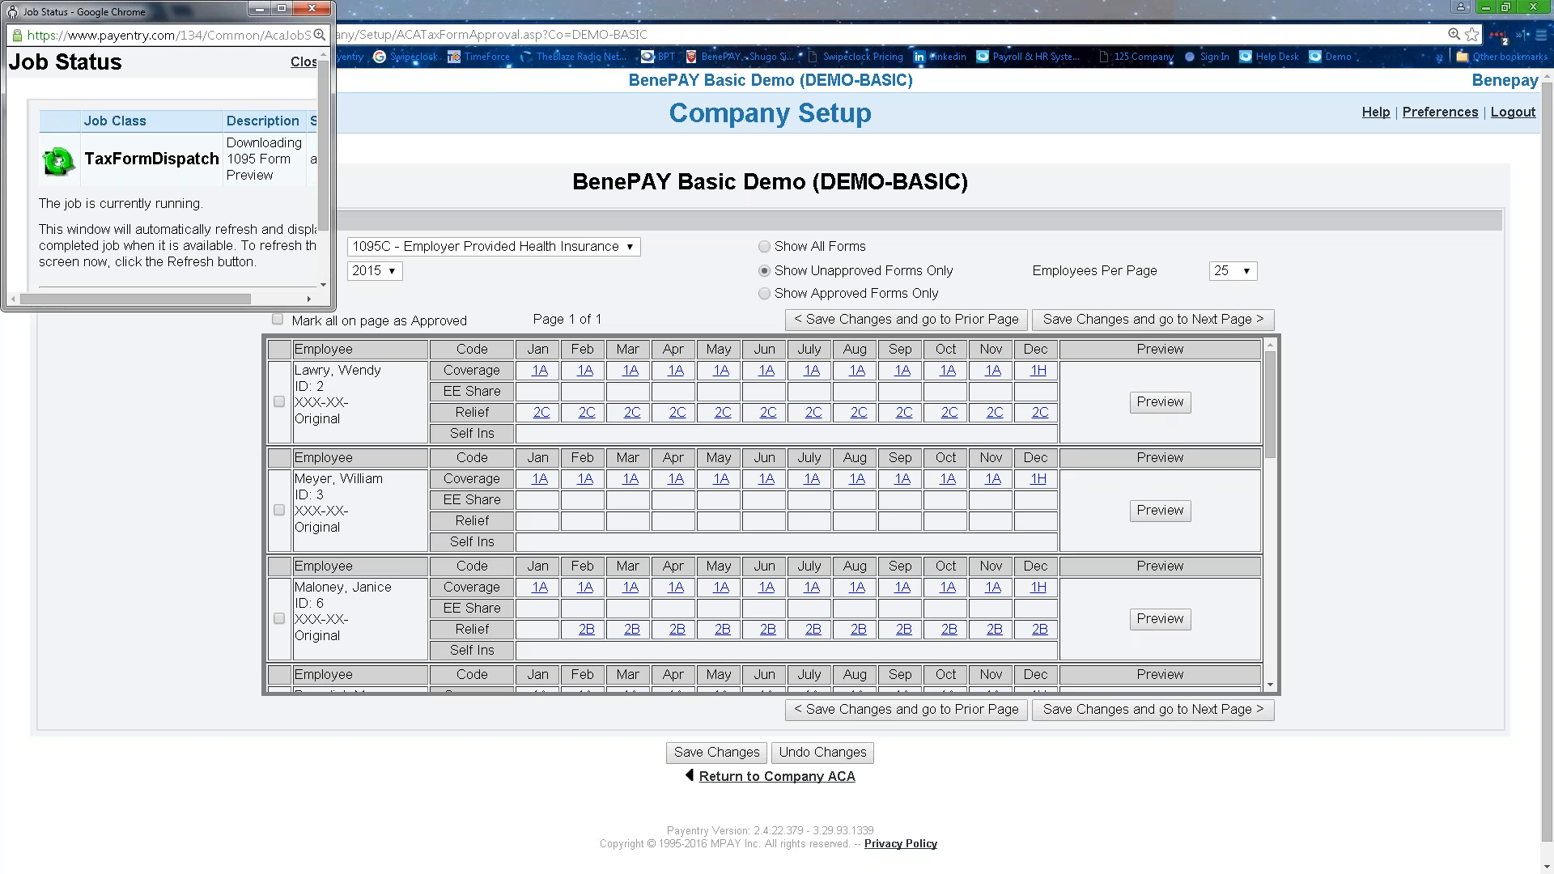
pyautogui.moveTo(332, 308); pyautogui.dragTo(425, 381)
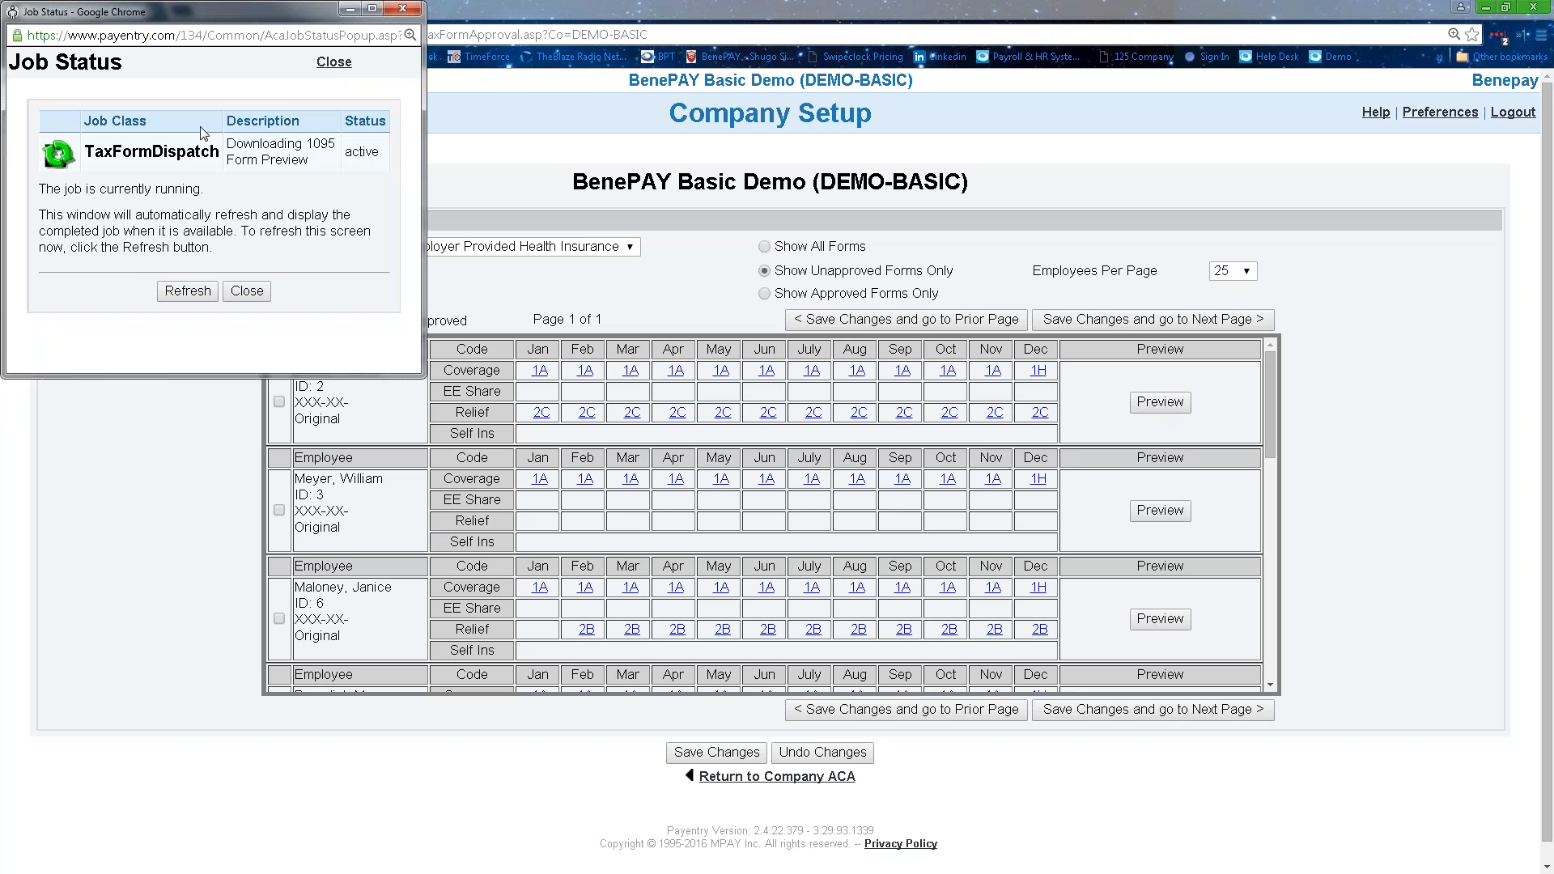
pyautogui.click(188, 290)
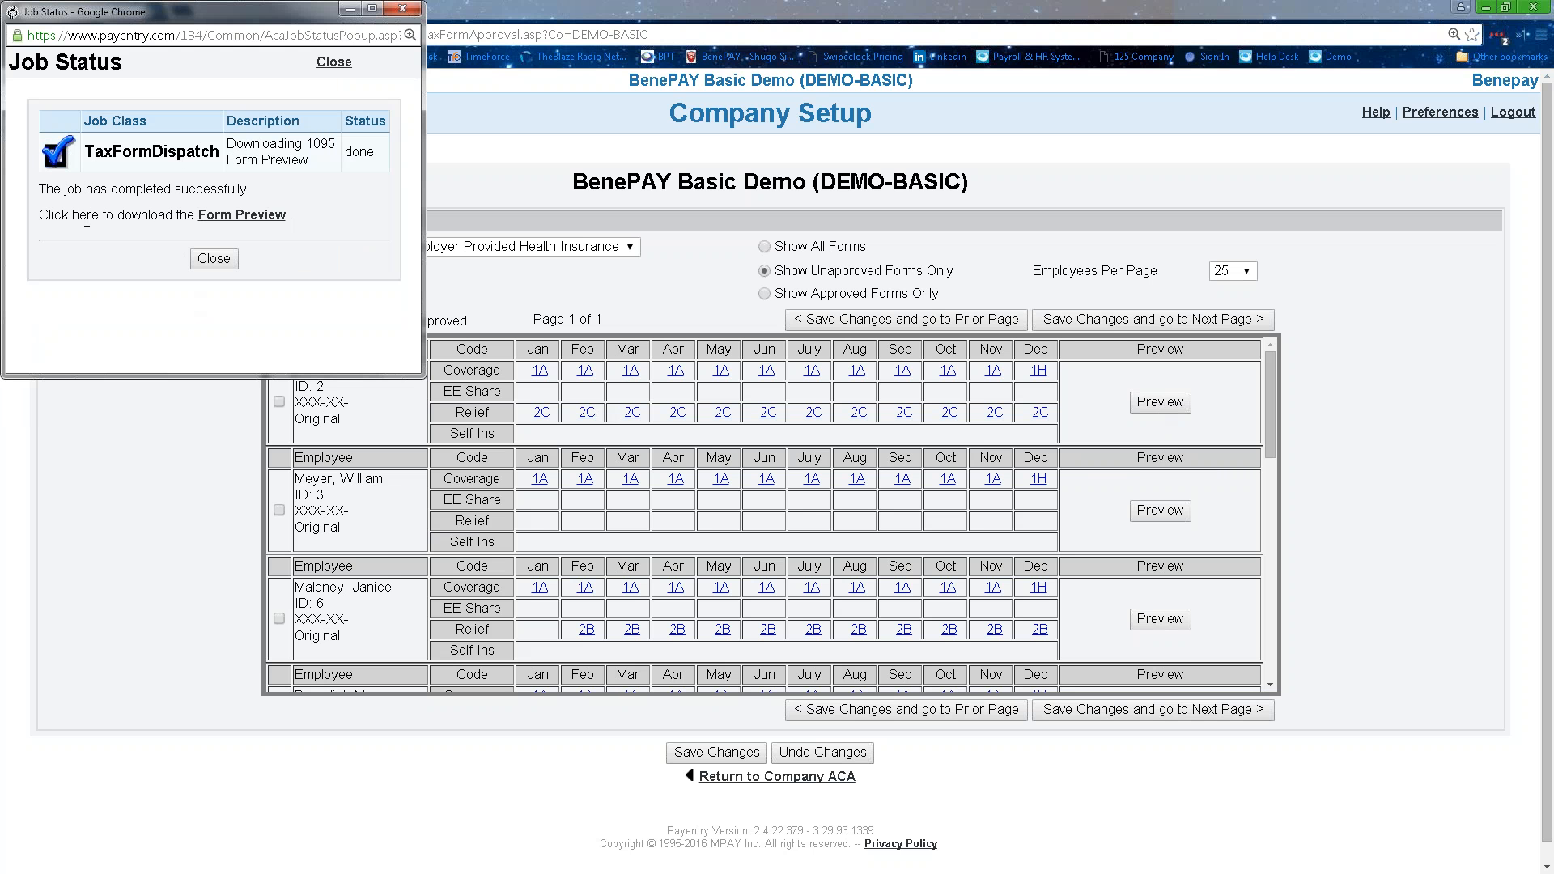
pyautogui.click(246, 215)
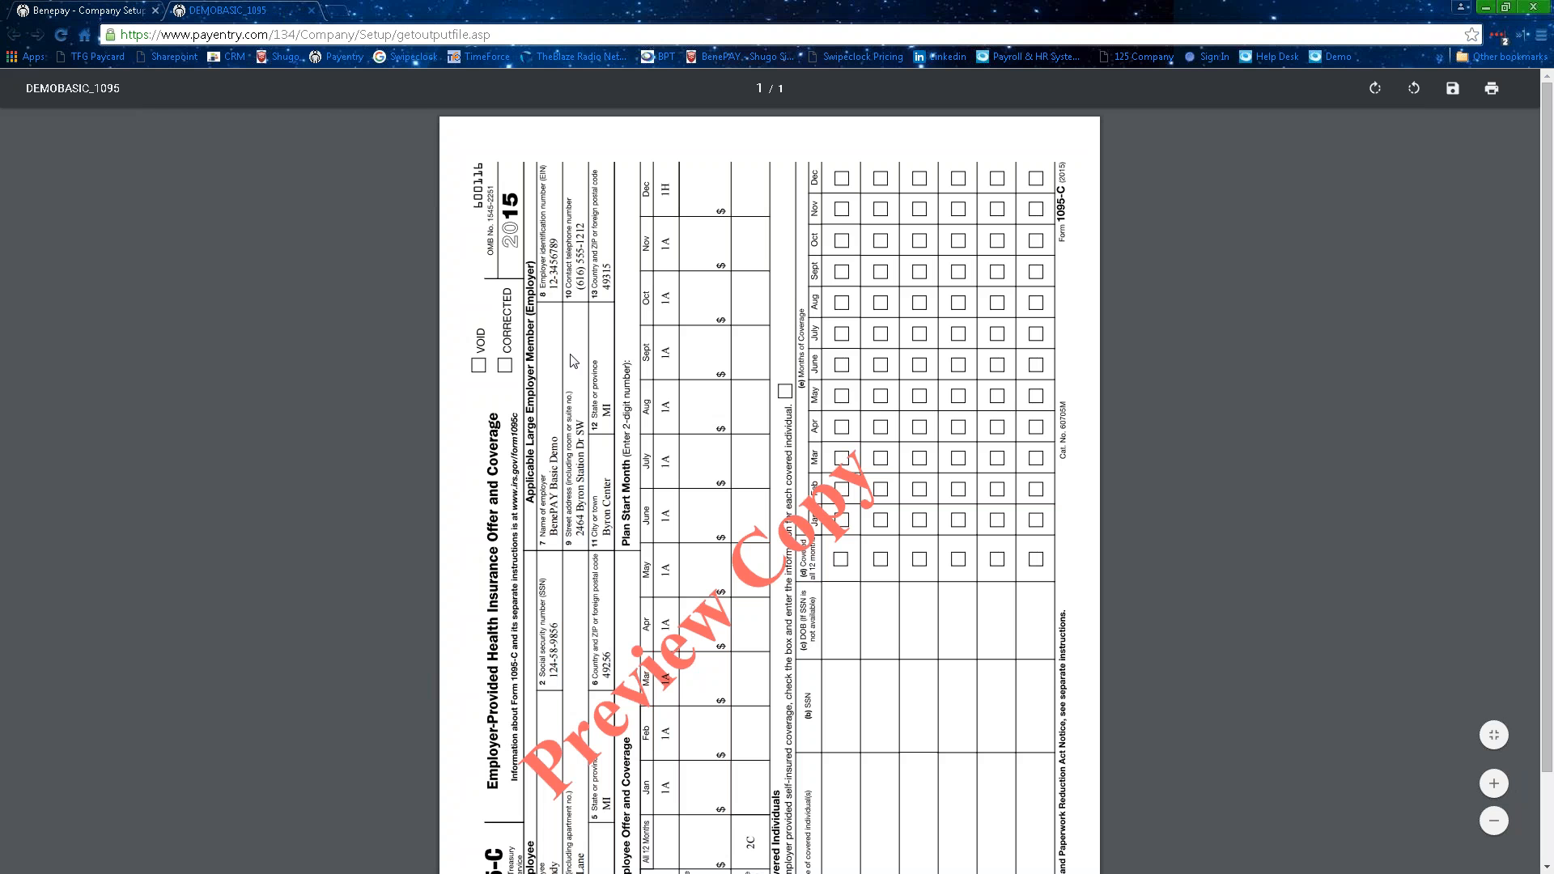
# Rotate the 1095-C preview clockwise to read it upright, review it and close it
pyautogui.scroll(-3, 628, 361)
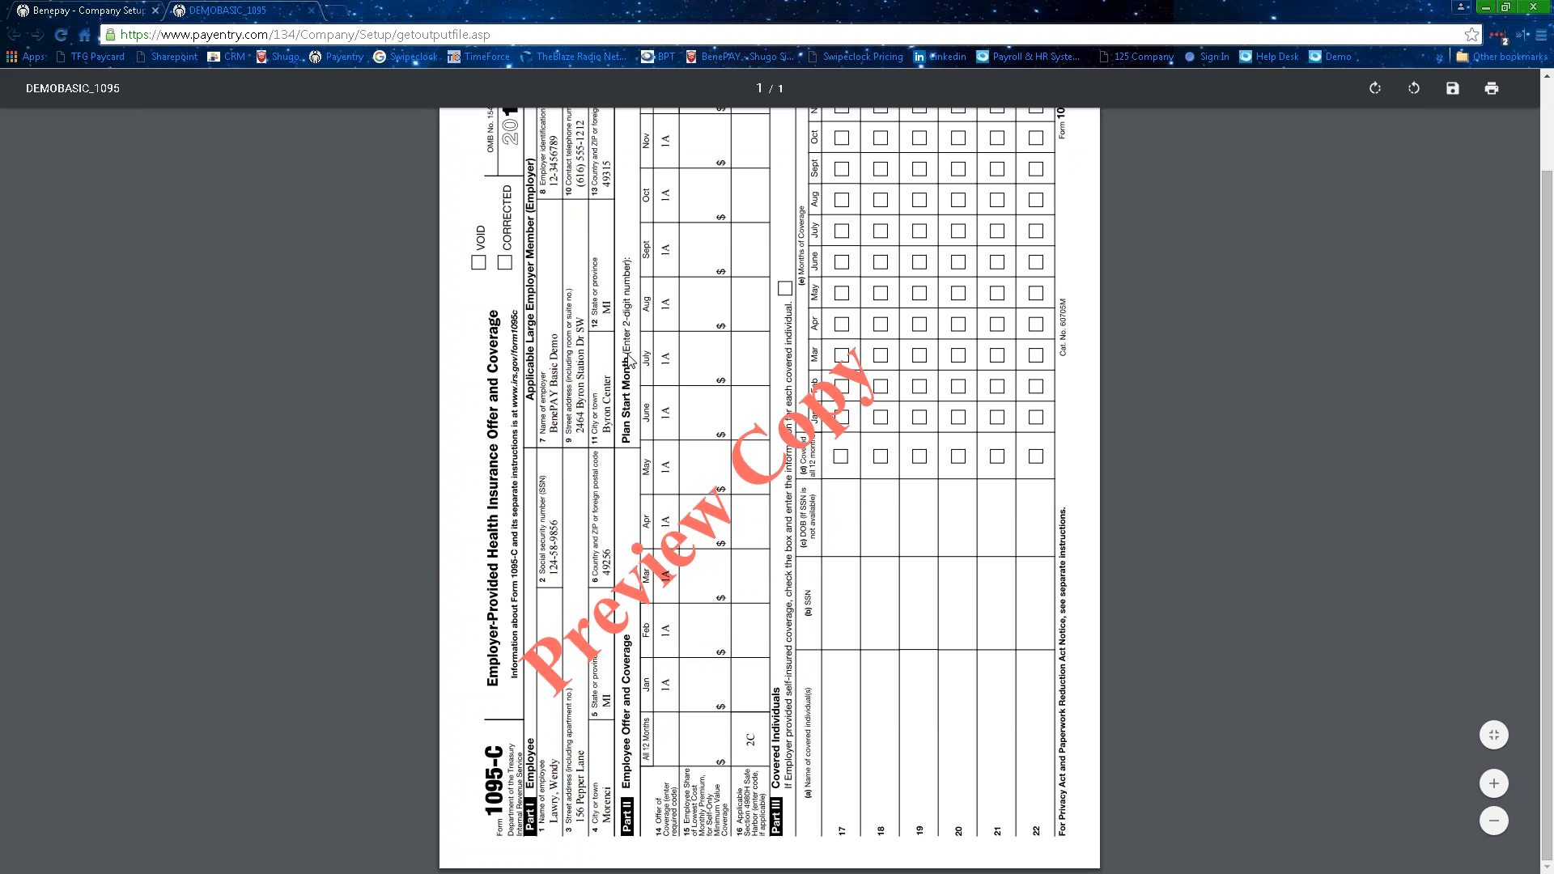
pyautogui.click(1374, 90)
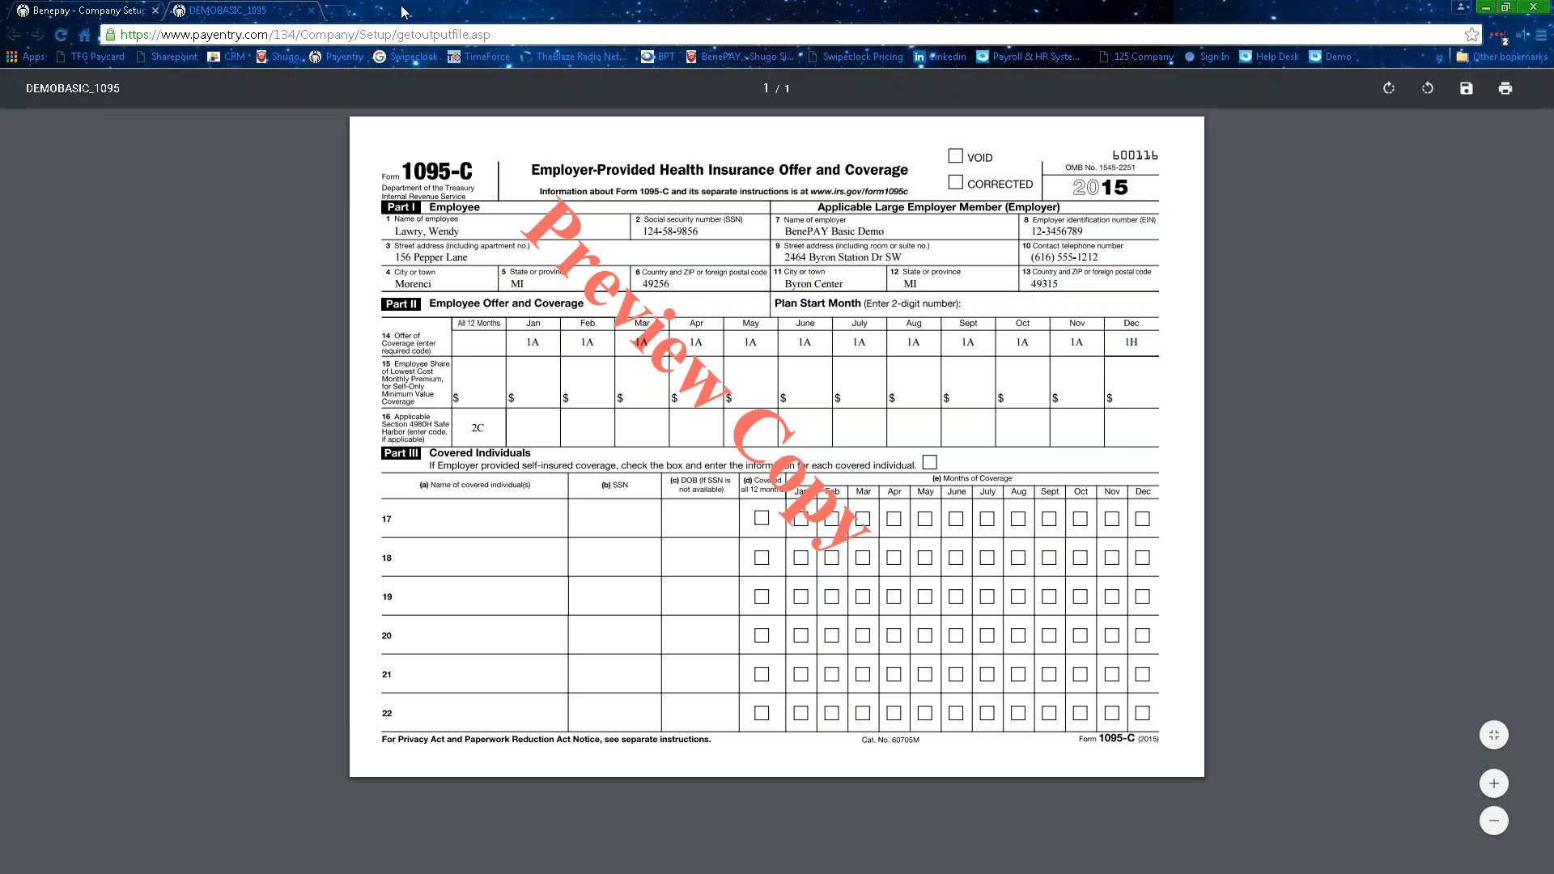
pyautogui.click(311, 10)
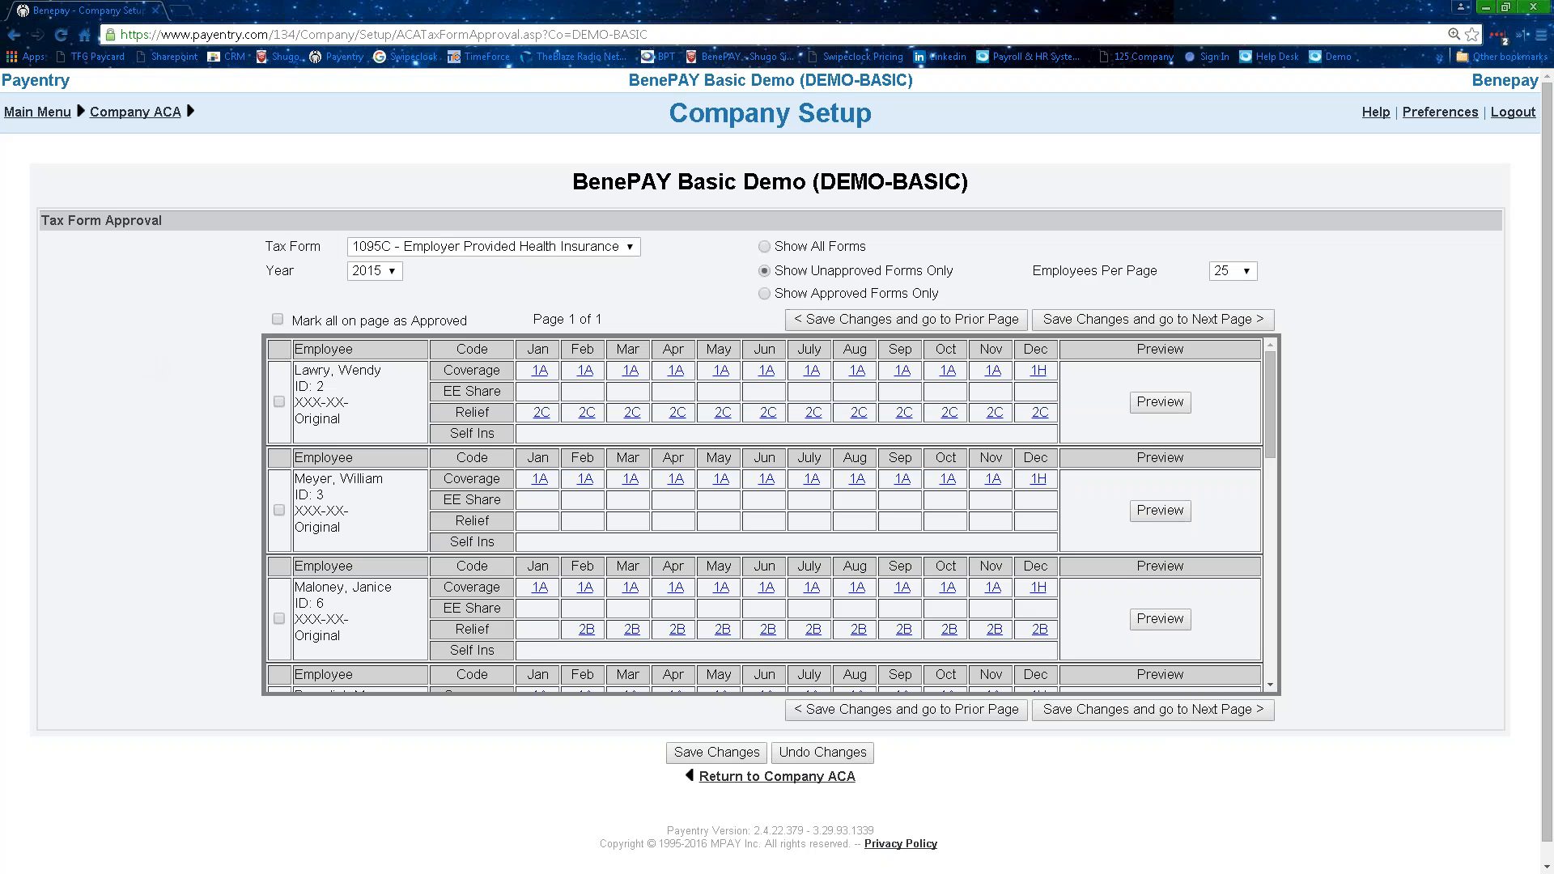
# Mark the first listed employee's 1095-C as approved and review the monthly codes of all the other employees
pyautogui.click(279, 402)
pyautogui.click(280, 403)
pyautogui.scroll(-3, 382, 499)
pyautogui.scroll(-6, 379, 491)
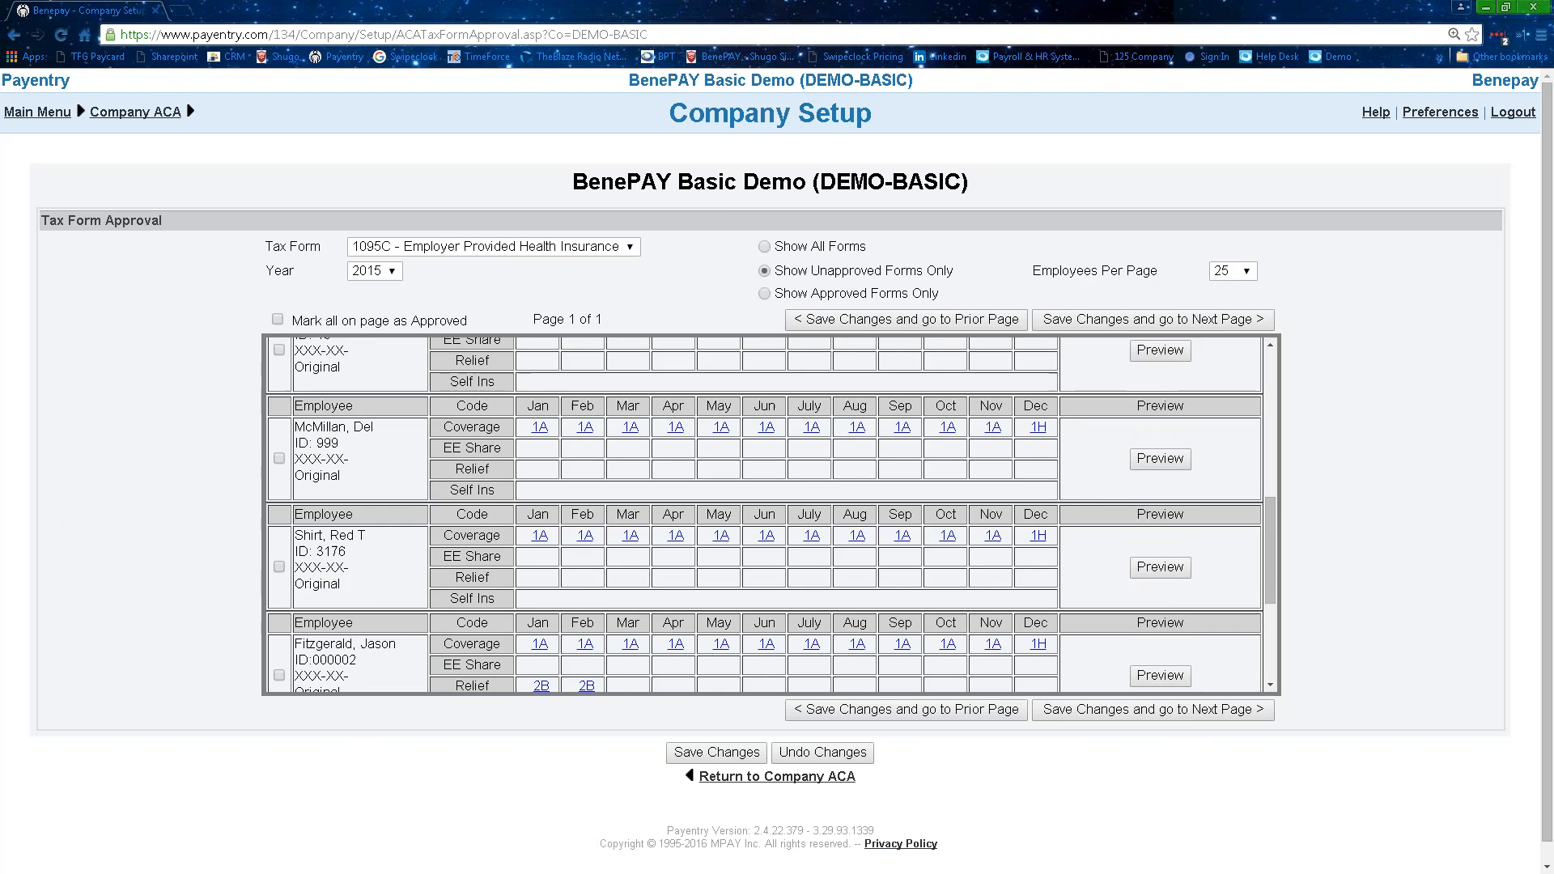
pyautogui.scroll(10, 1084, 460)
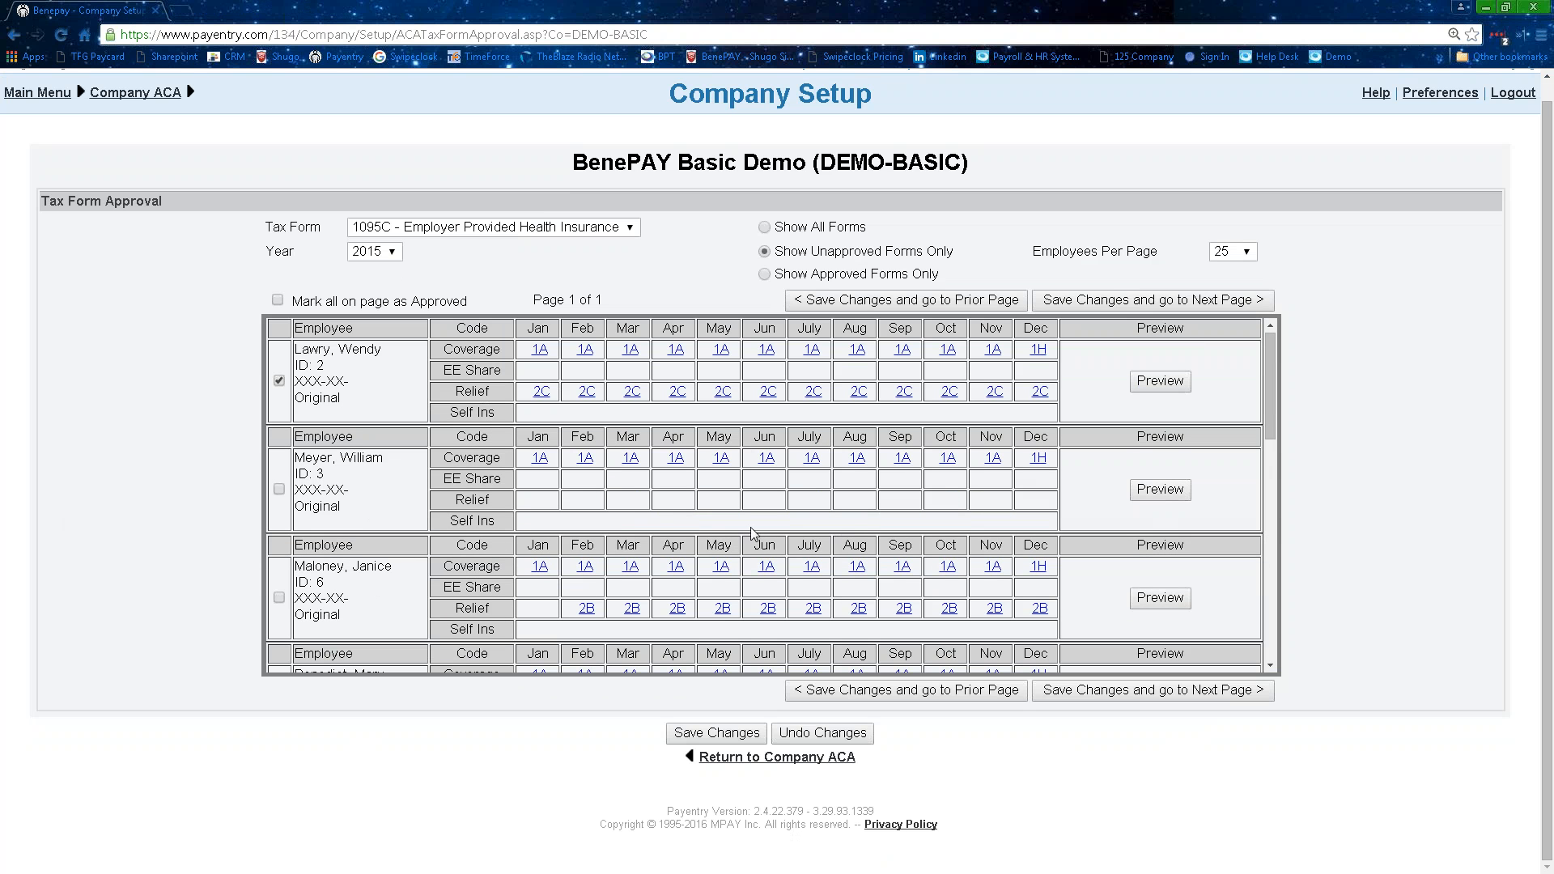
pyautogui.scroll(-3, 858, 567)
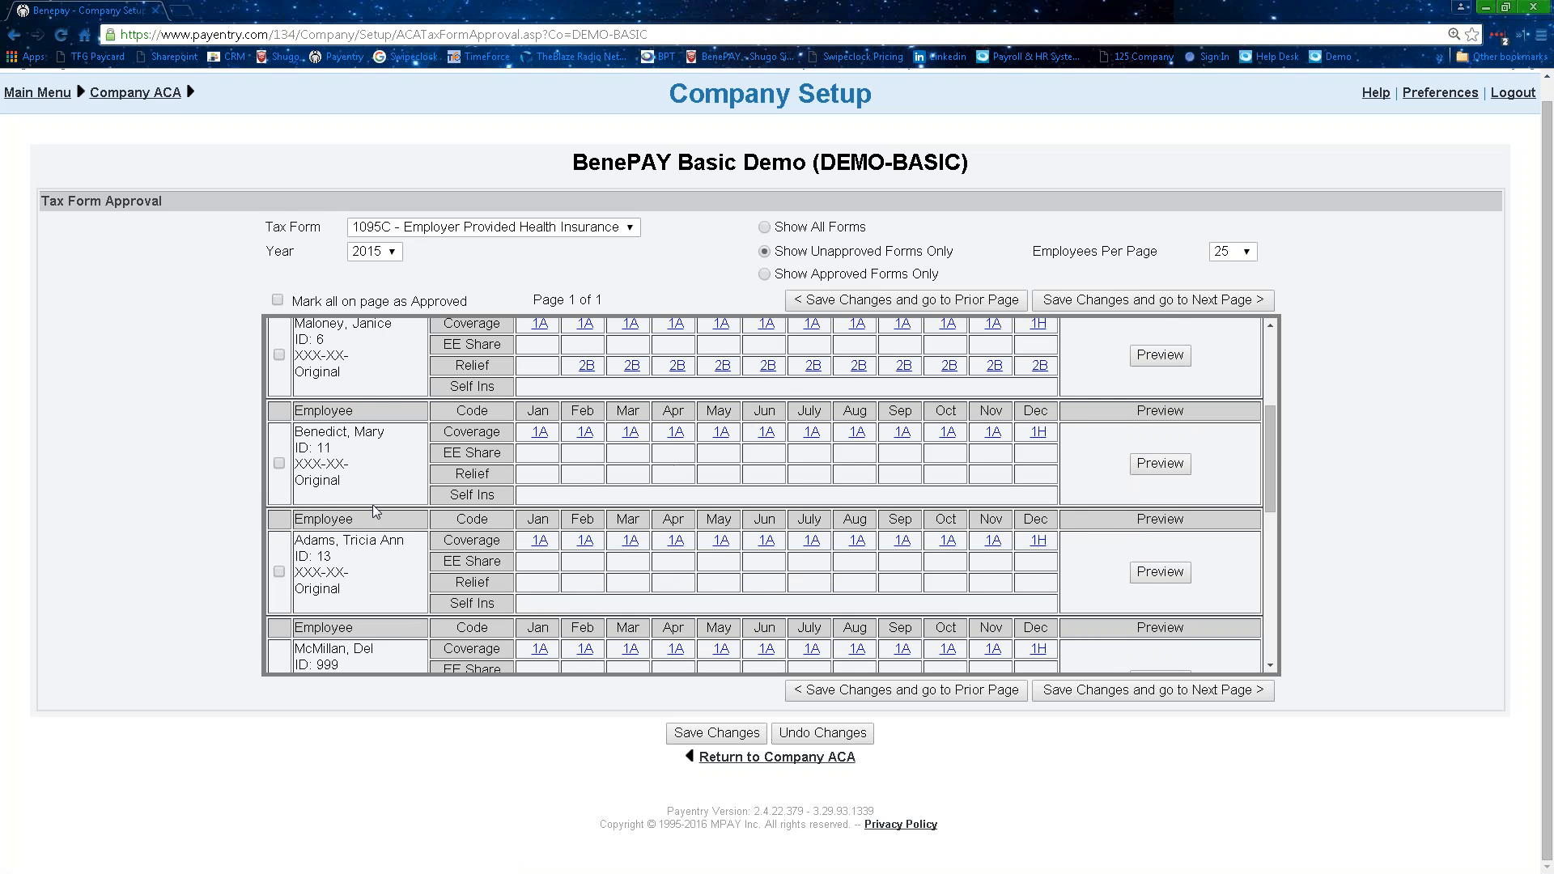
pyautogui.scroll(4, 367, 450)
pyautogui.scroll(-6, 427, 403)
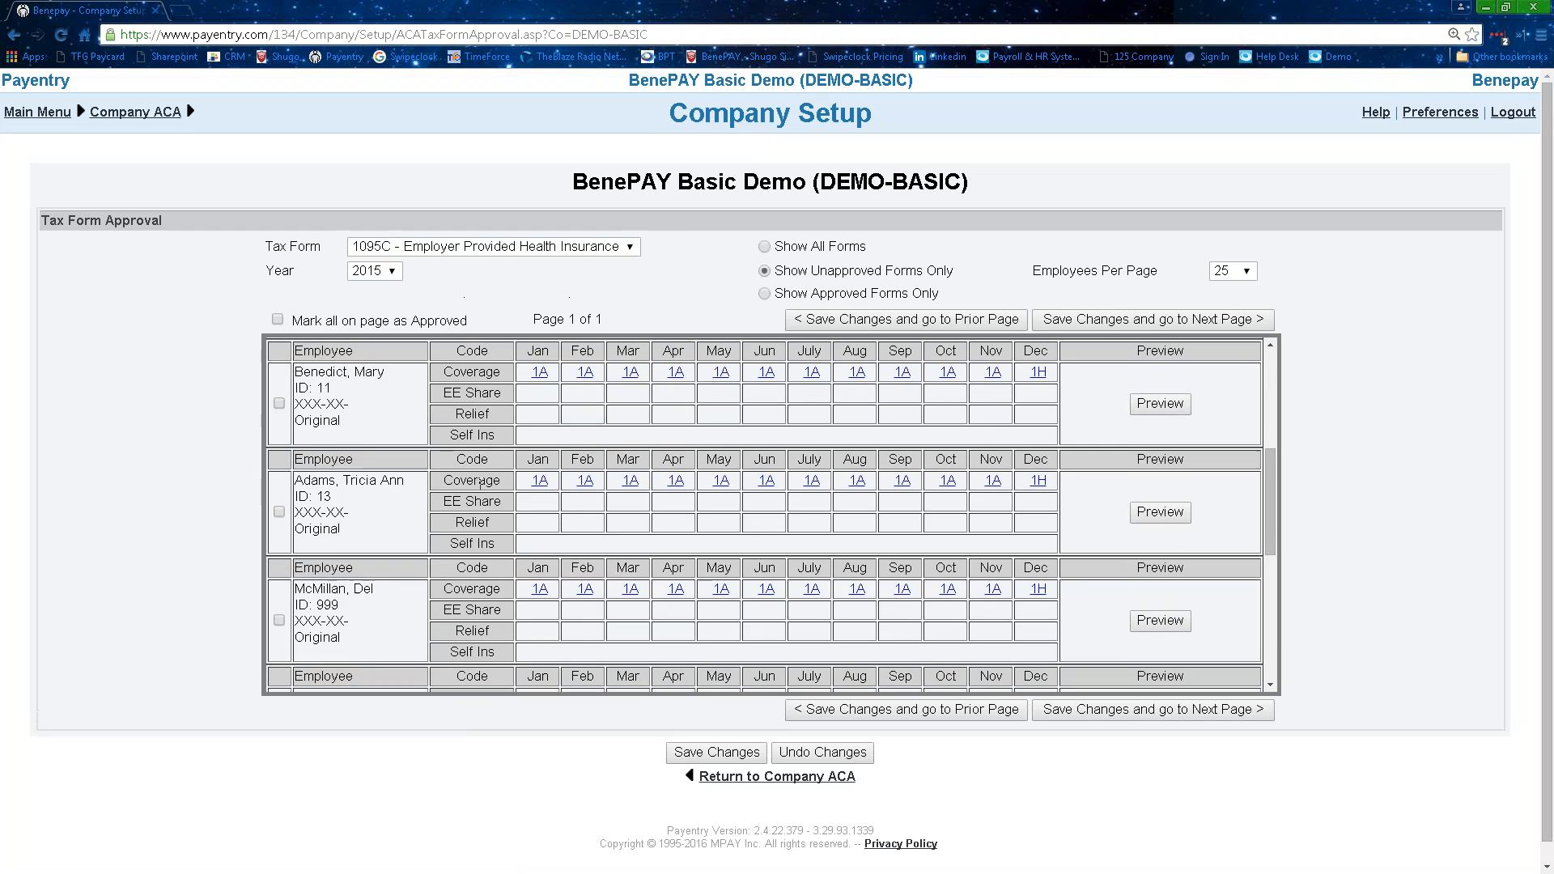
pyautogui.scroll(-3, 297, 385)
# Mark all 1095-C forms on the page as approved and confirm saving the changes
pyautogui.click(277, 319)
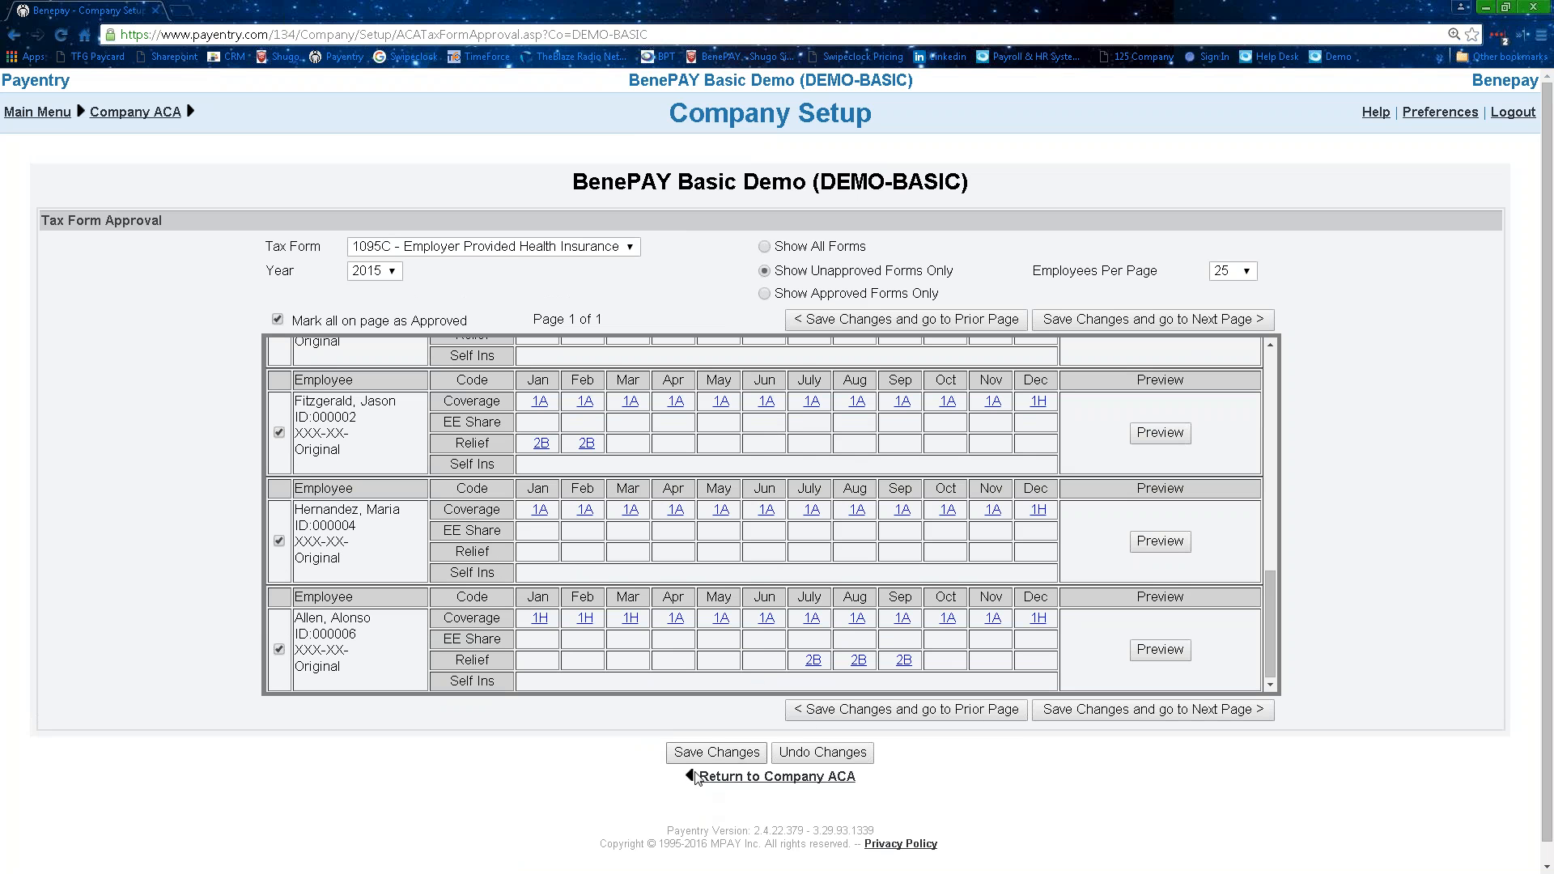
pyautogui.click(674, 759)
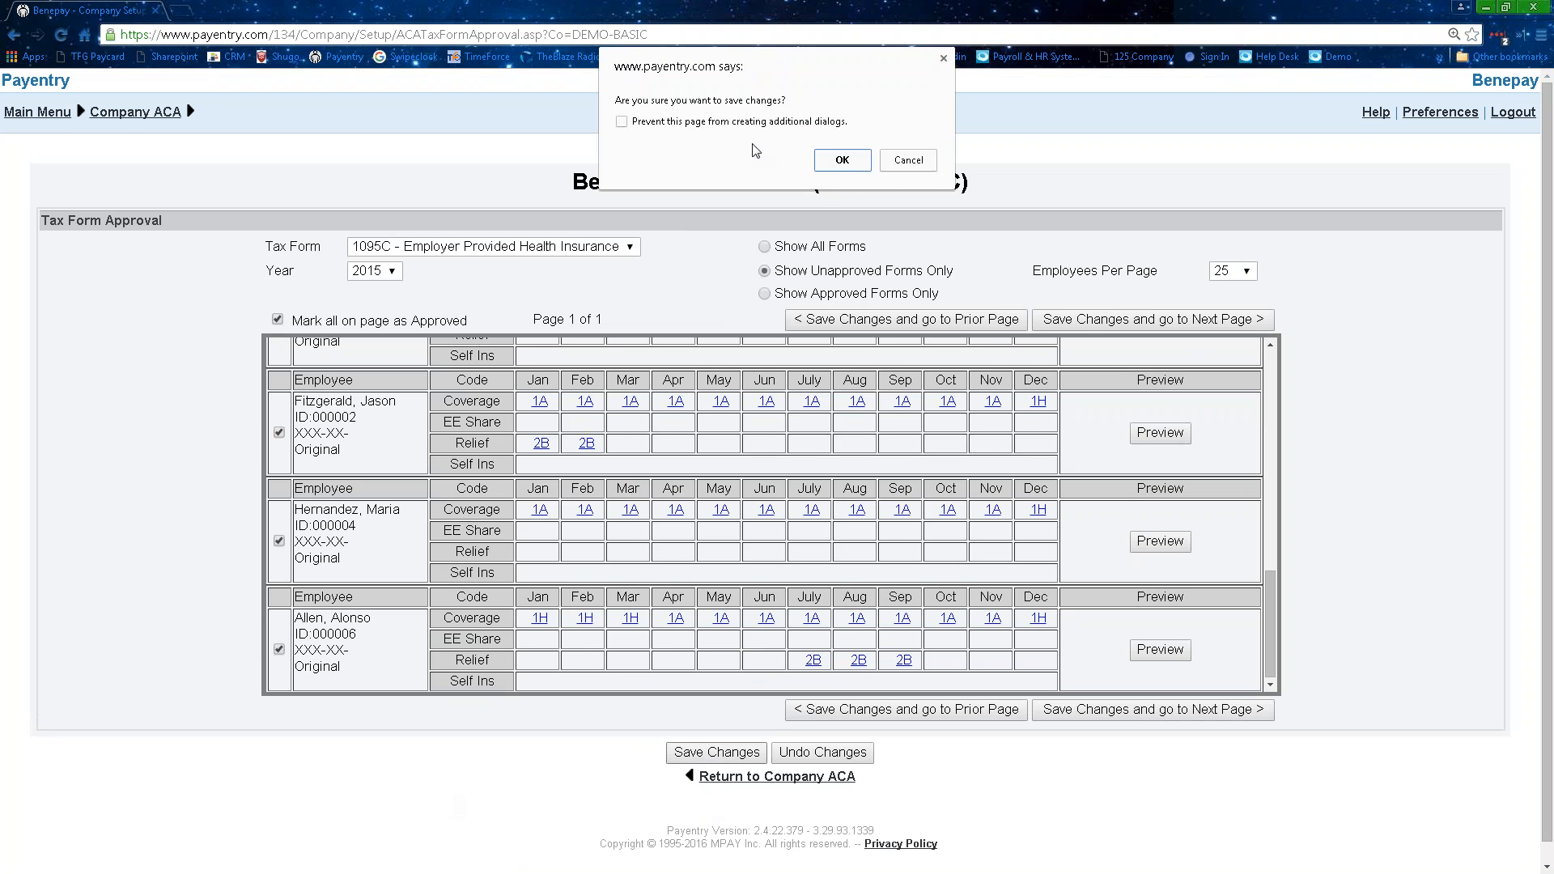
pyautogui.click(840, 163)
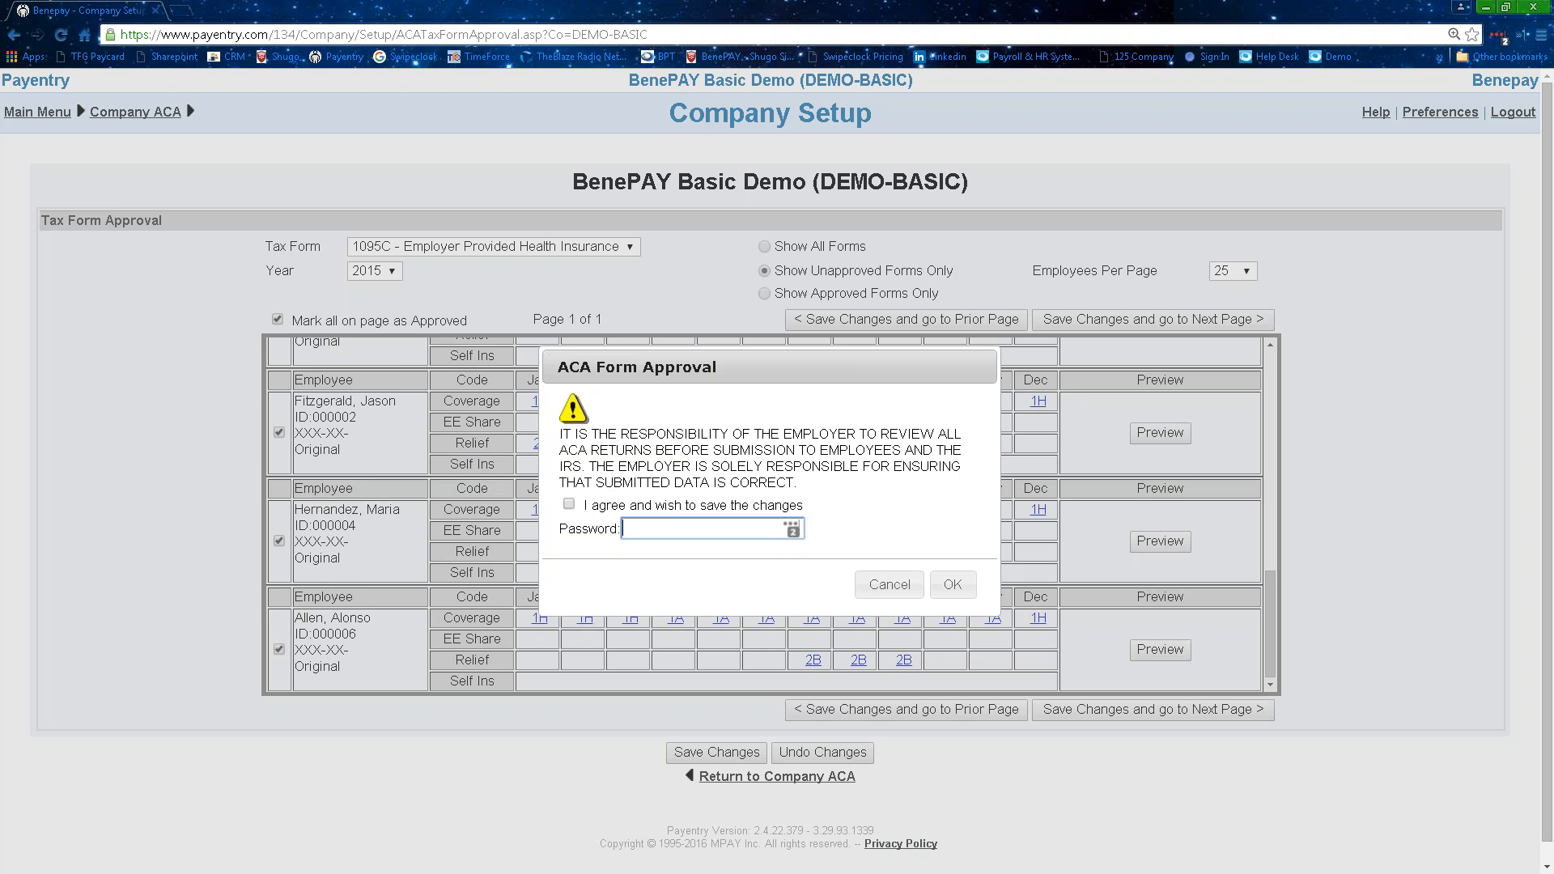
# Accept the ACA Form Approval agreement, enter the account password and submit the approval
pyautogui.click(569, 505)
pyautogui.click(721, 531)
pyautogui.hotkey('ctrl', 'a')
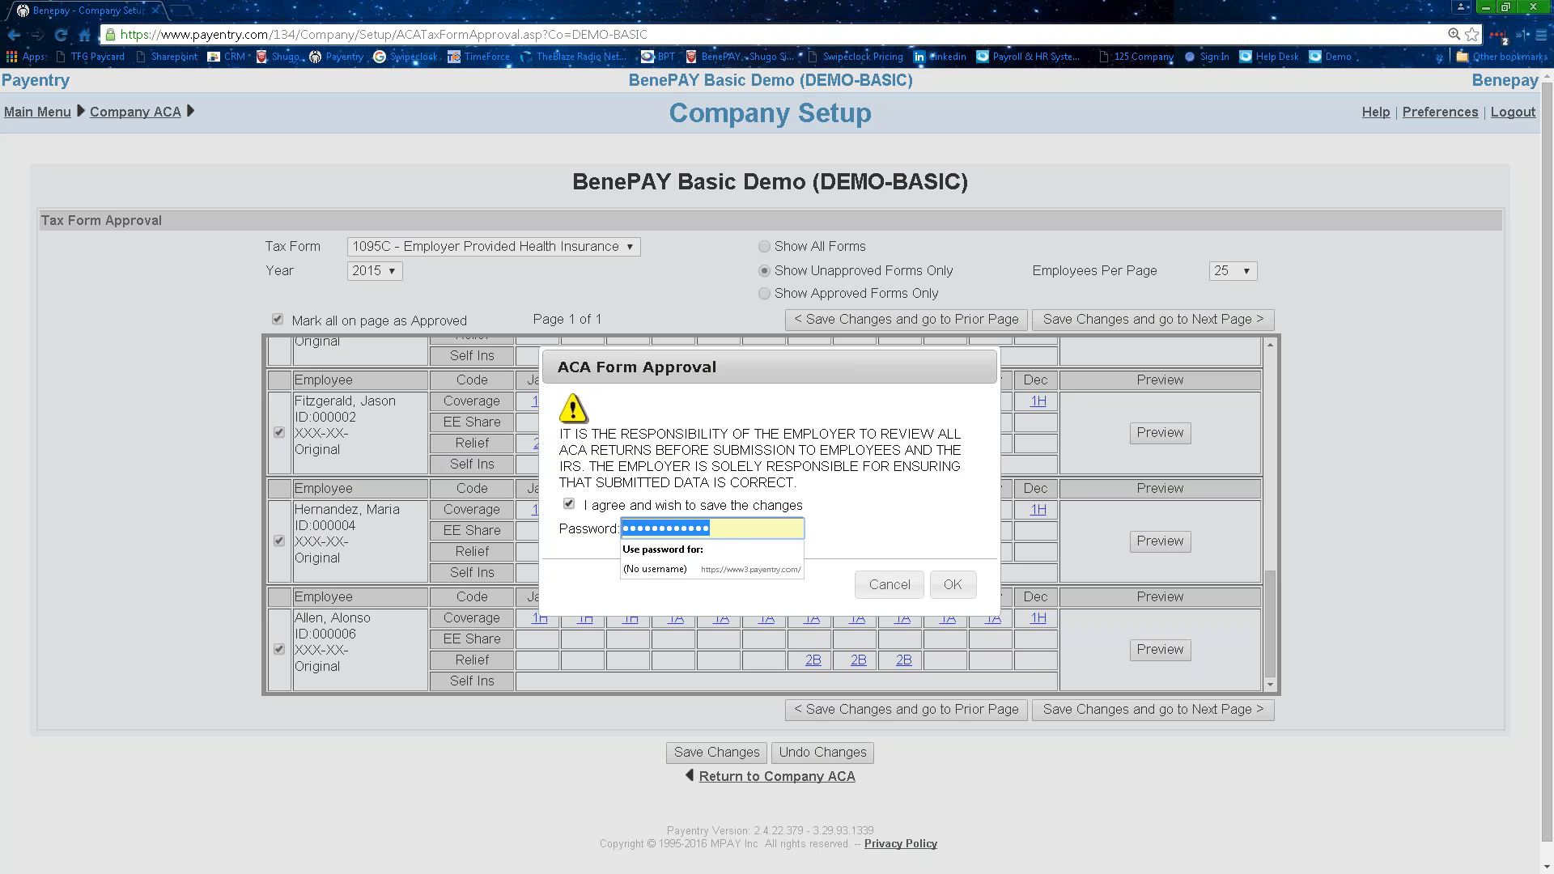
pyautogui.write('p')
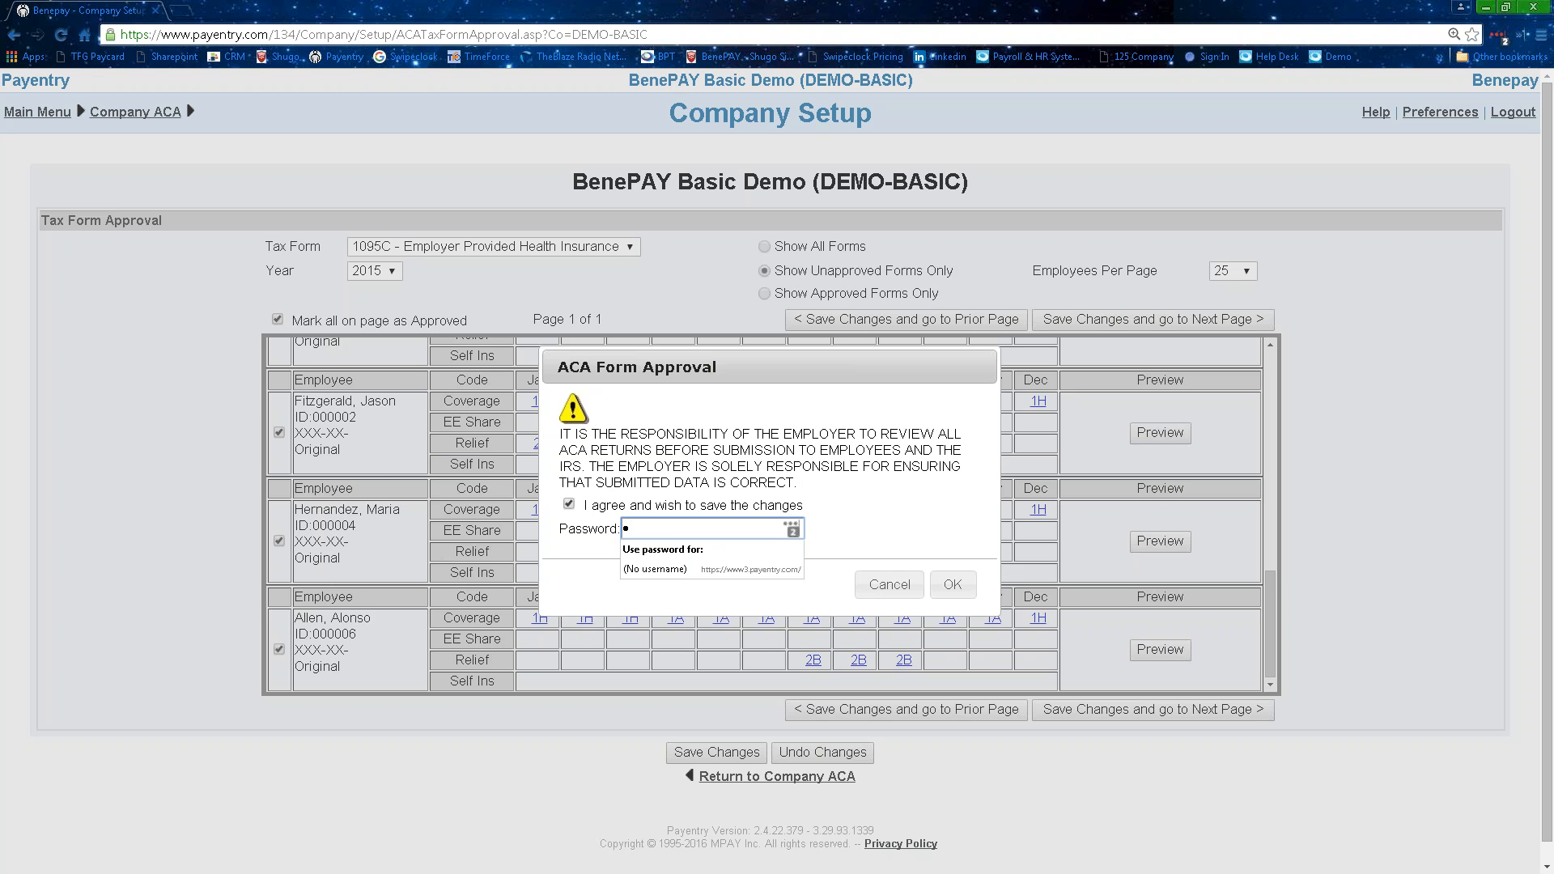
pyautogui.write('assword')
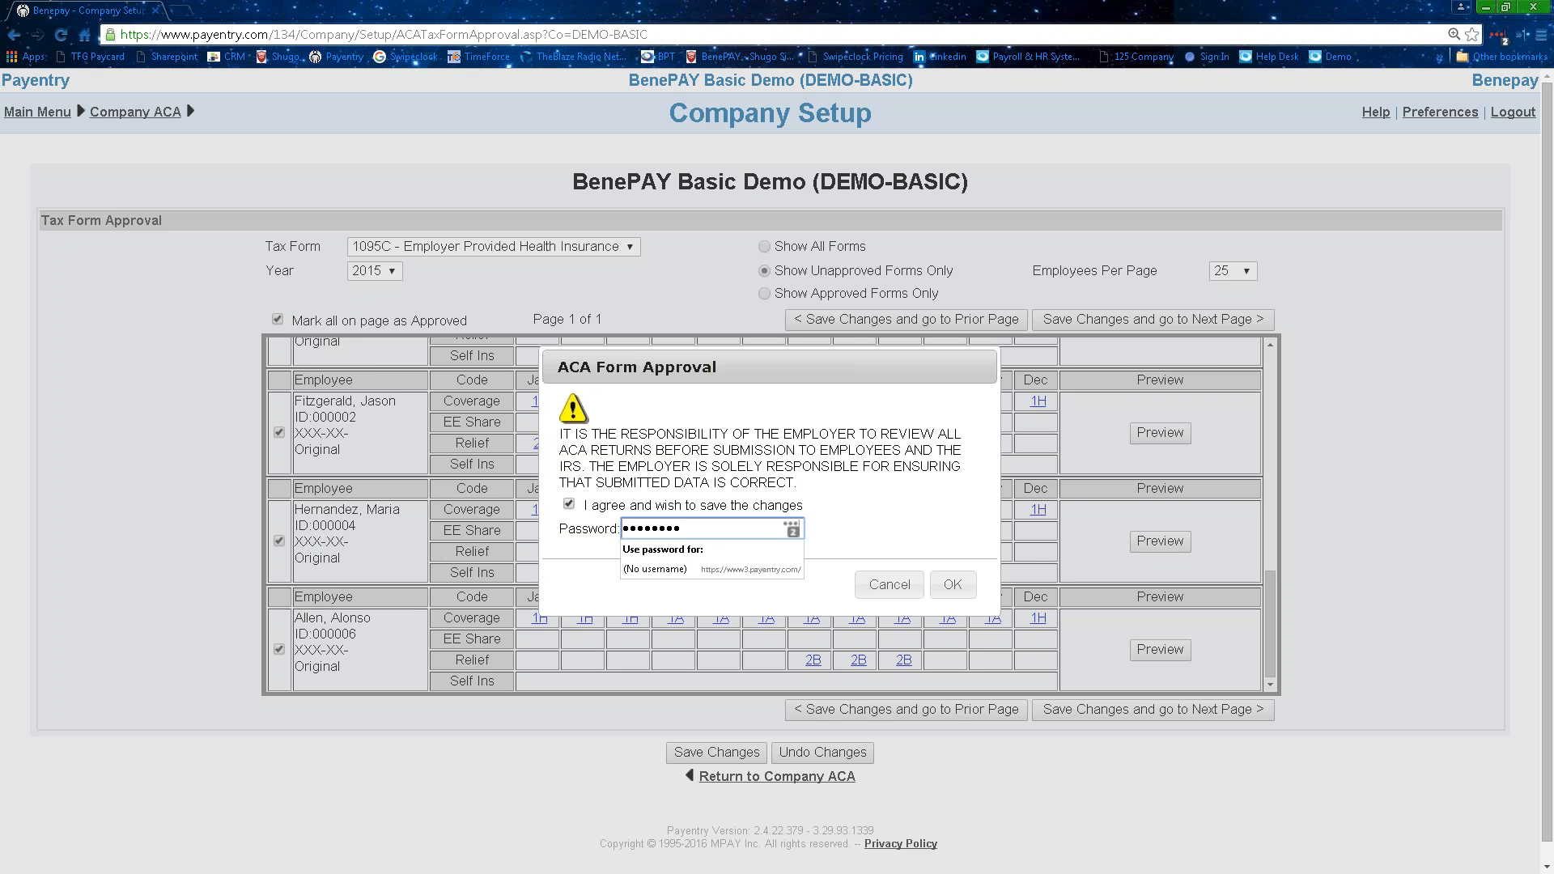
pyautogui.click(953, 585)
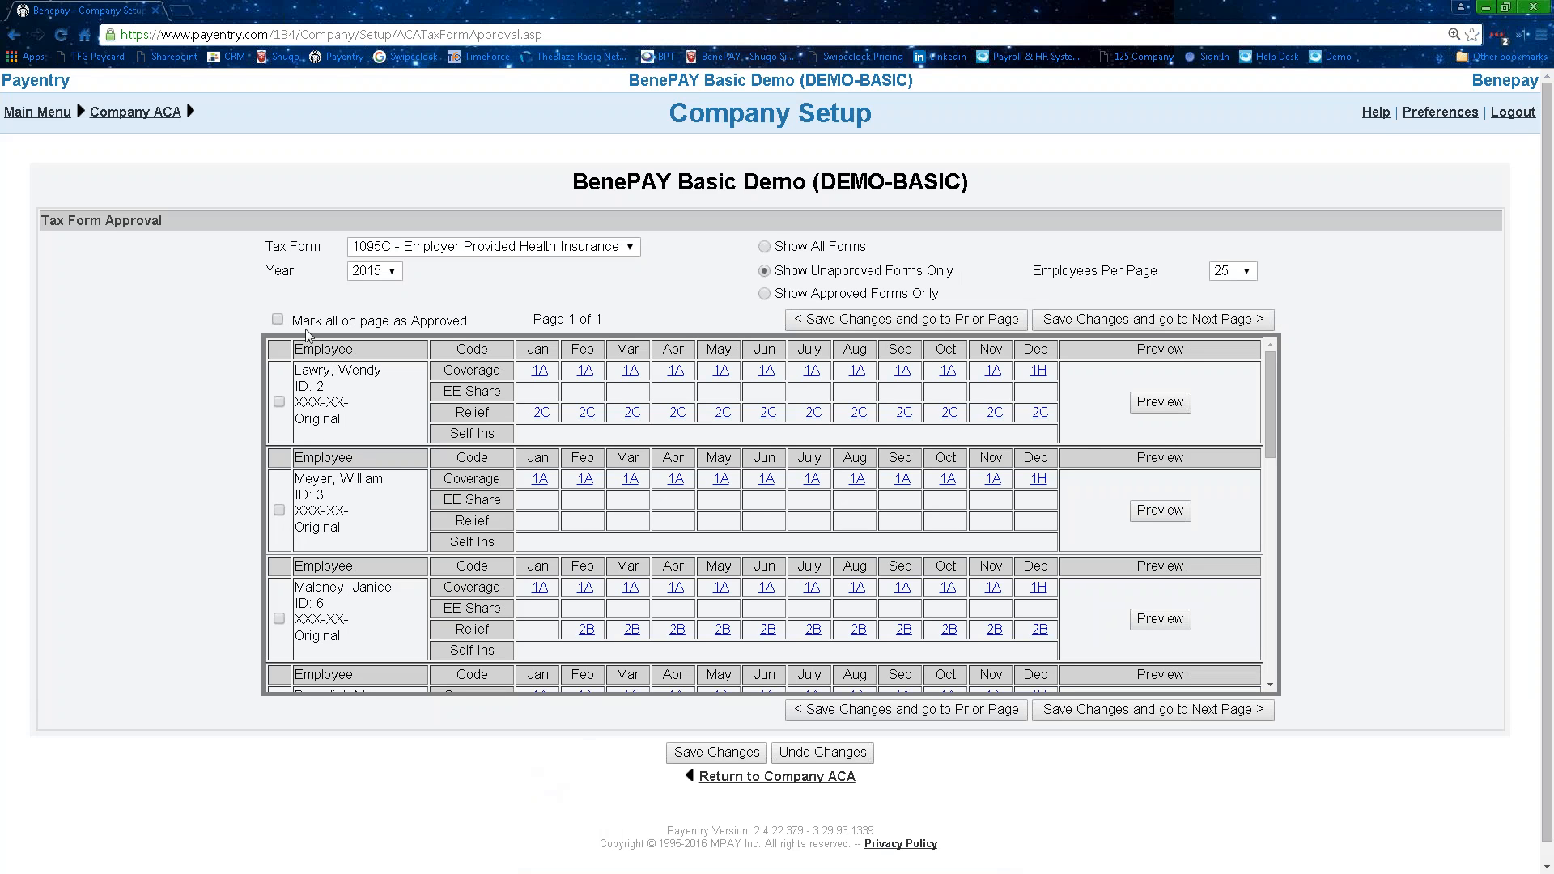
# Check the unapproved-forms view and its paging for any 1095-C forms still awaiting approval
pyautogui.click(1174, 328)
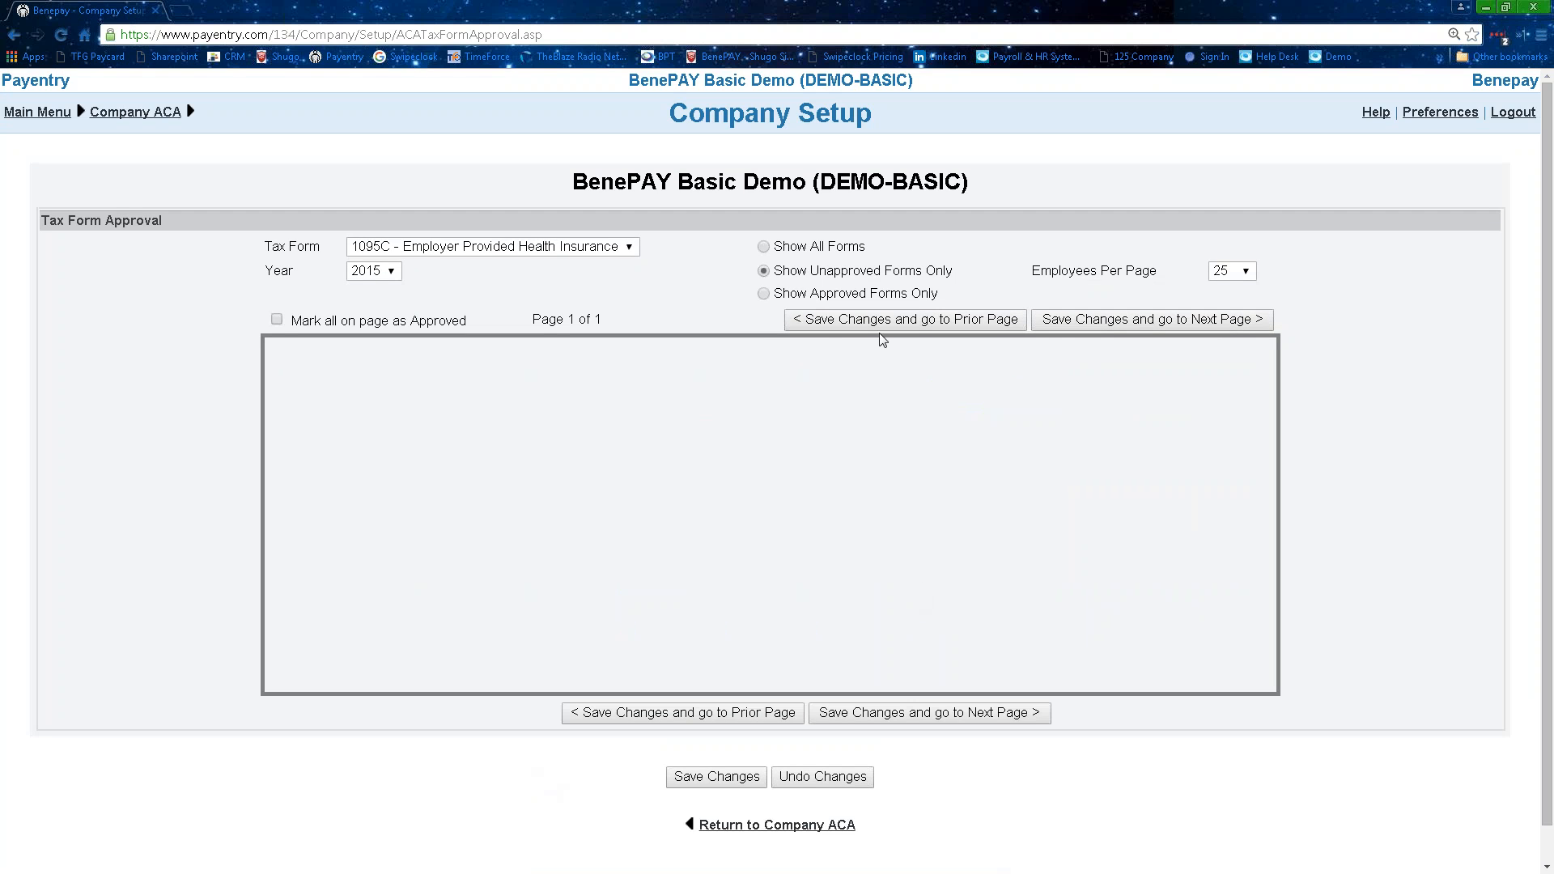
pyautogui.click(878, 327)
pyautogui.moveTo(778, 273); pyautogui.dragTo(959, 273)
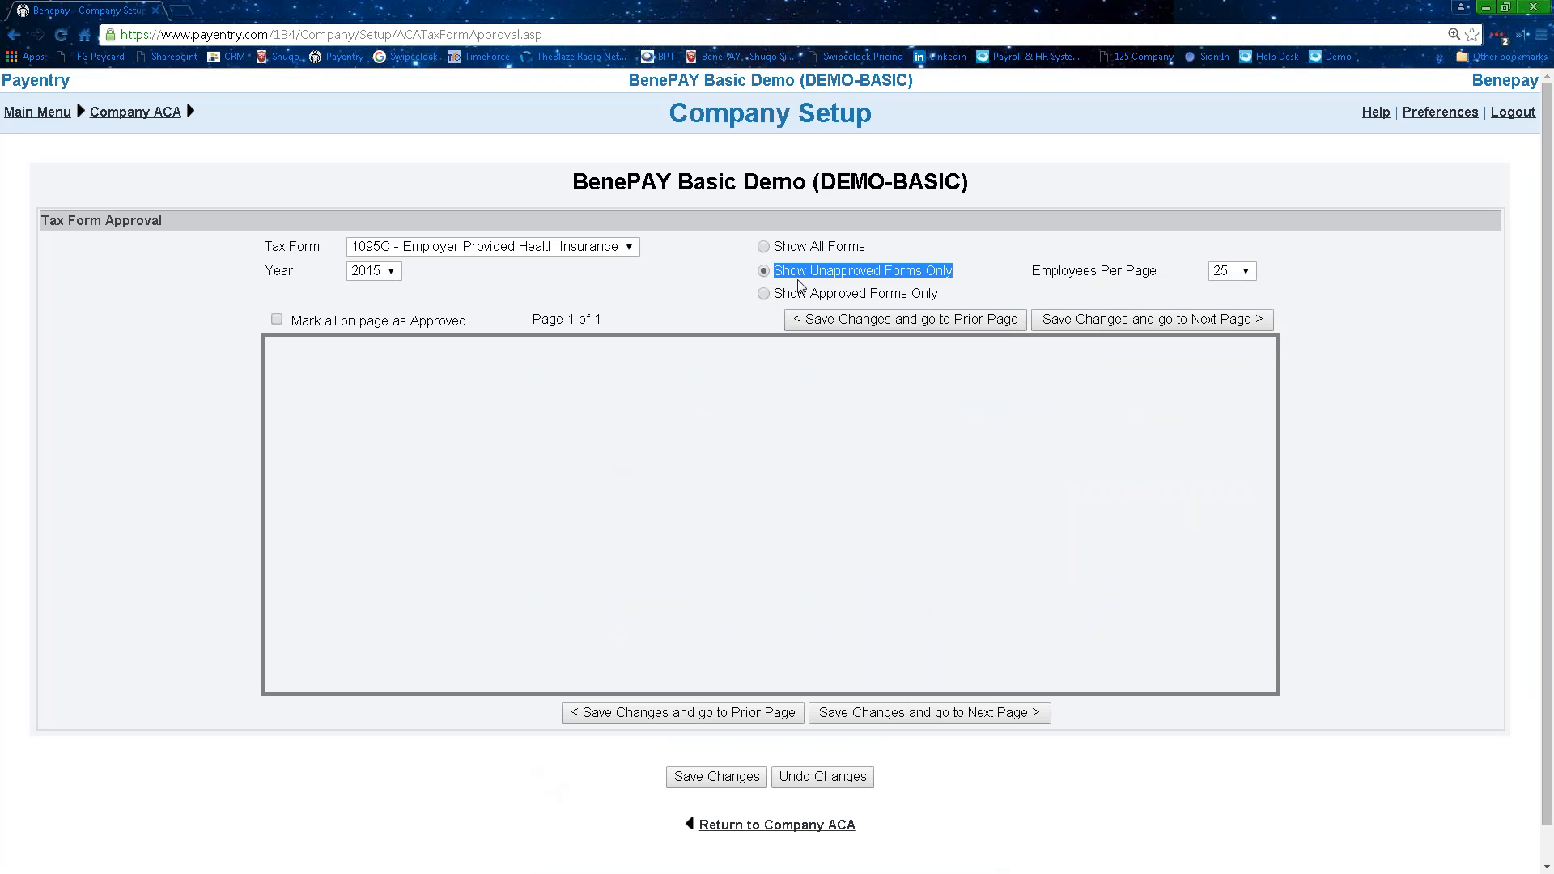
pyautogui.click(701, 455)
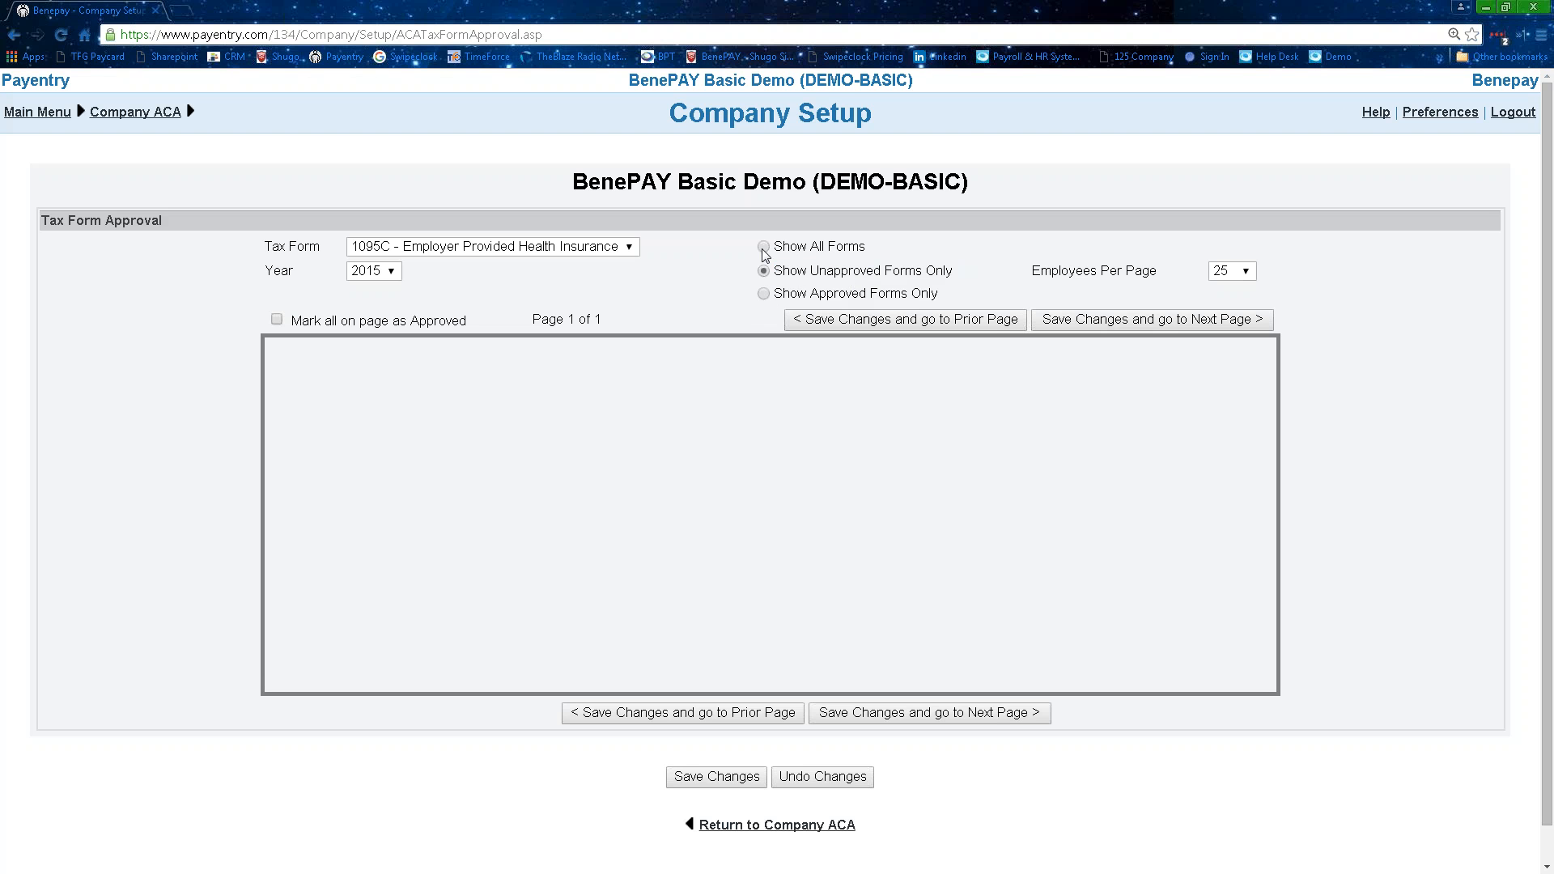
# Show only the approved 1095-C forms and examine the December coverage code of the first listed employee
pyautogui.click(764, 295)
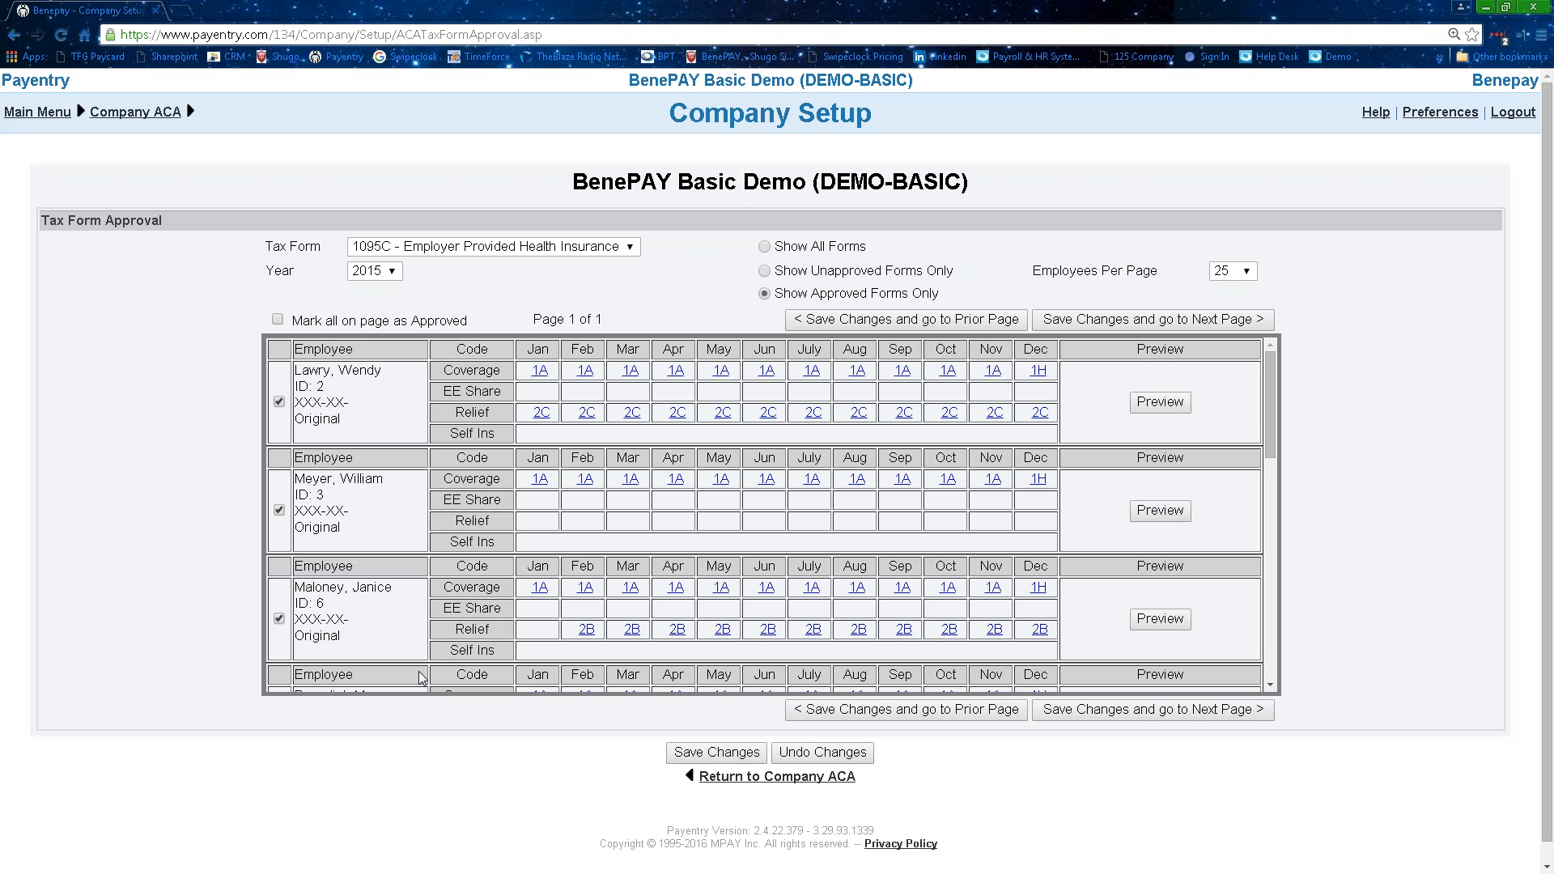
pyautogui.moveTo(1269, 397)
pyautogui.mouseDown()
pyautogui.moveTo(1270, 657)
pyautogui.moveTo(1291, 496)
pyautogui.moveTo(1276, 374)
pyautogui.mouseUp()
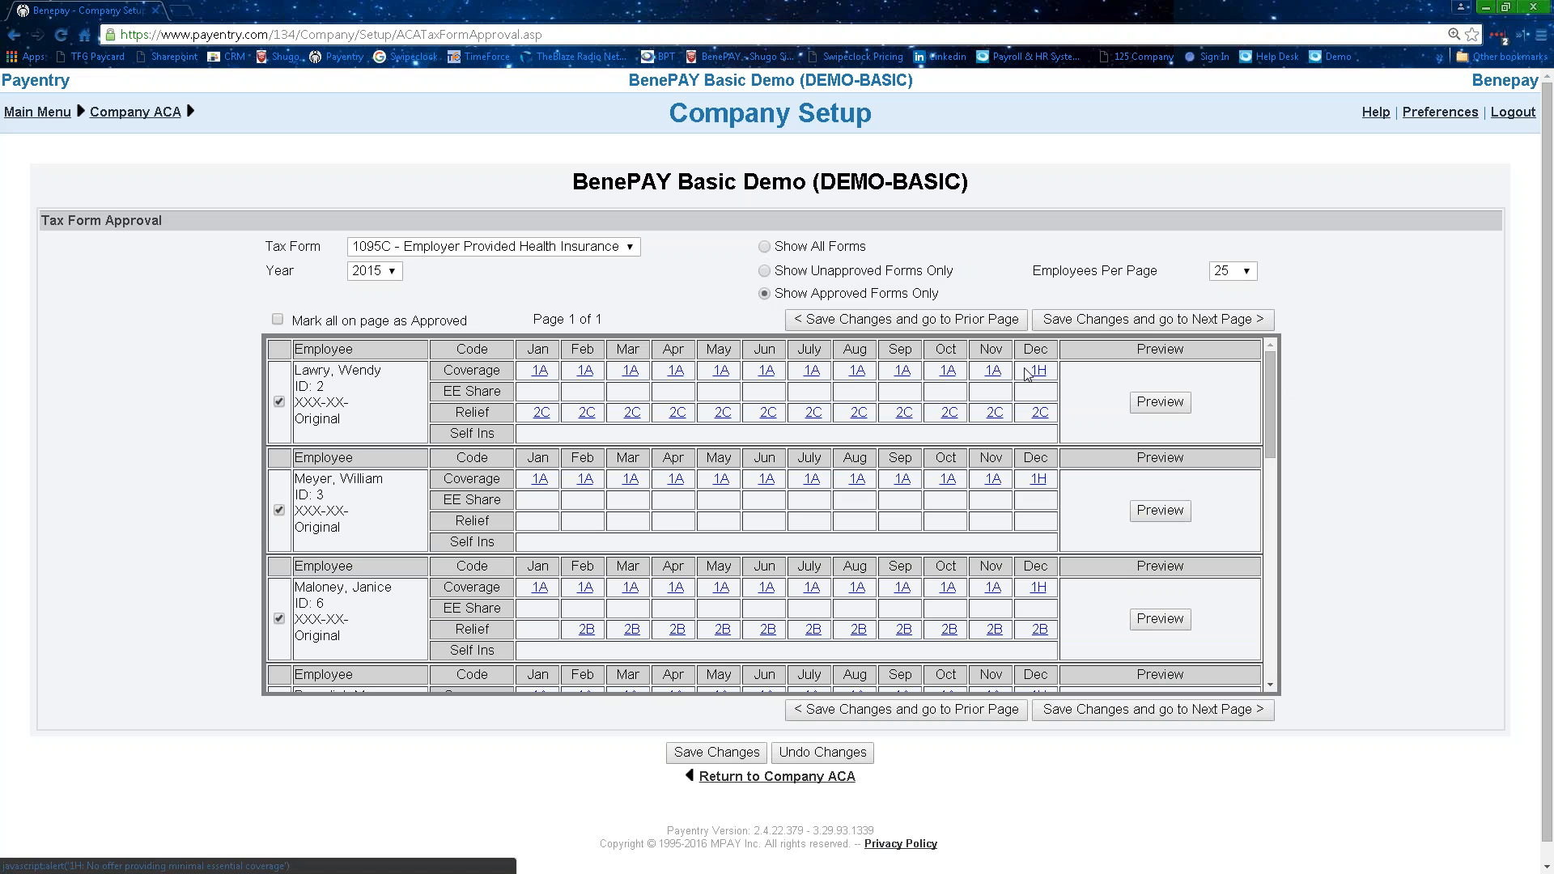
pyautogui.moveTo(1026, 371); pyautogui.dragTo(1050, 374)
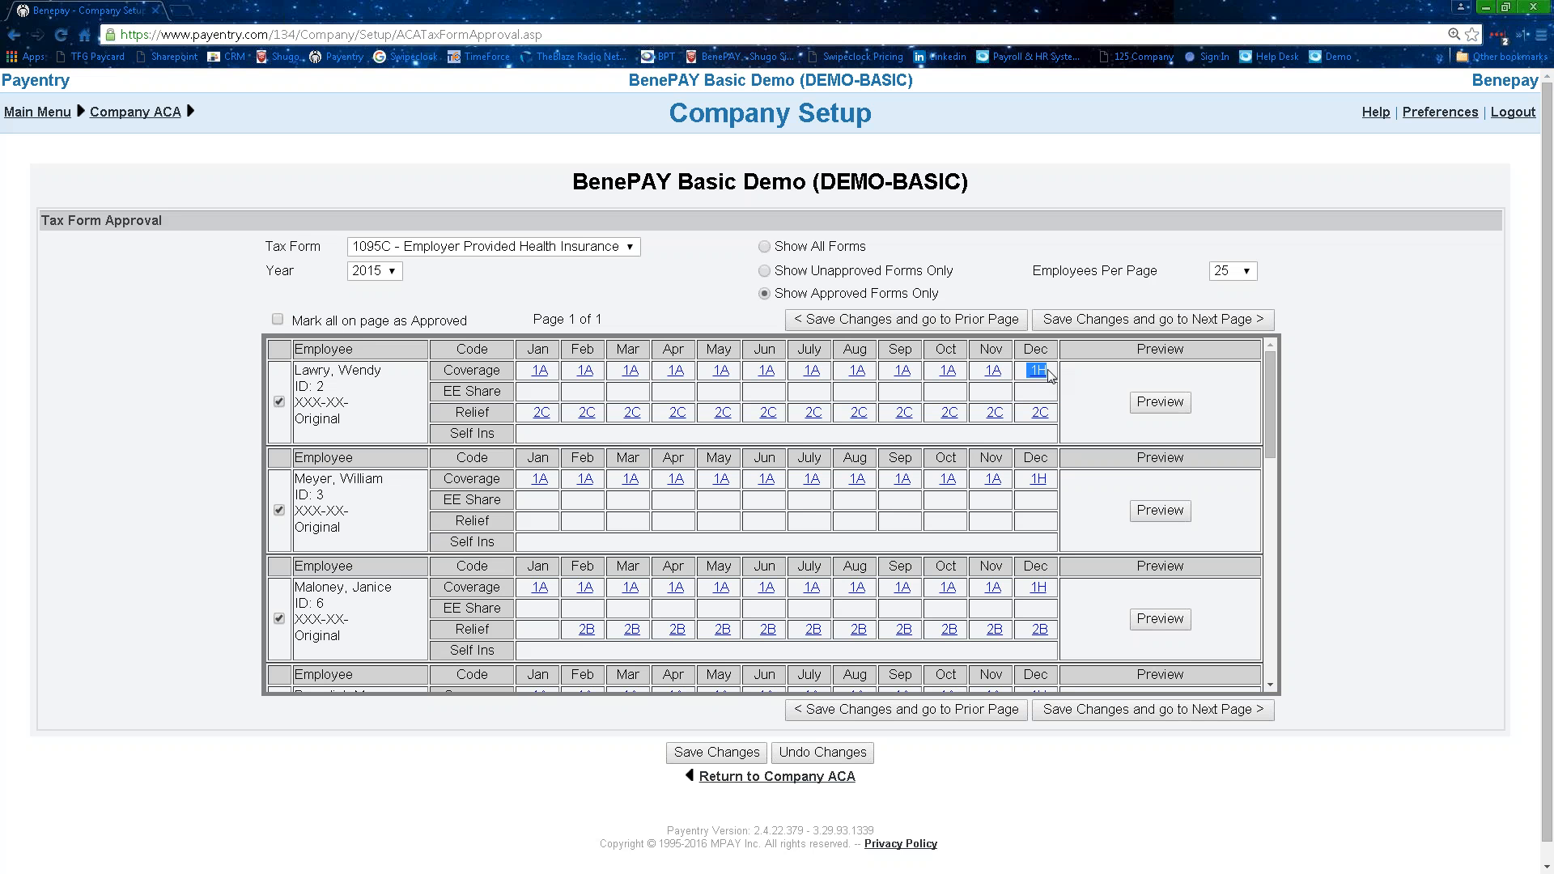
# Leave the company's ACA form approval and open the ACA section of the first approved employee's record
pyautogui.click(137, 114)
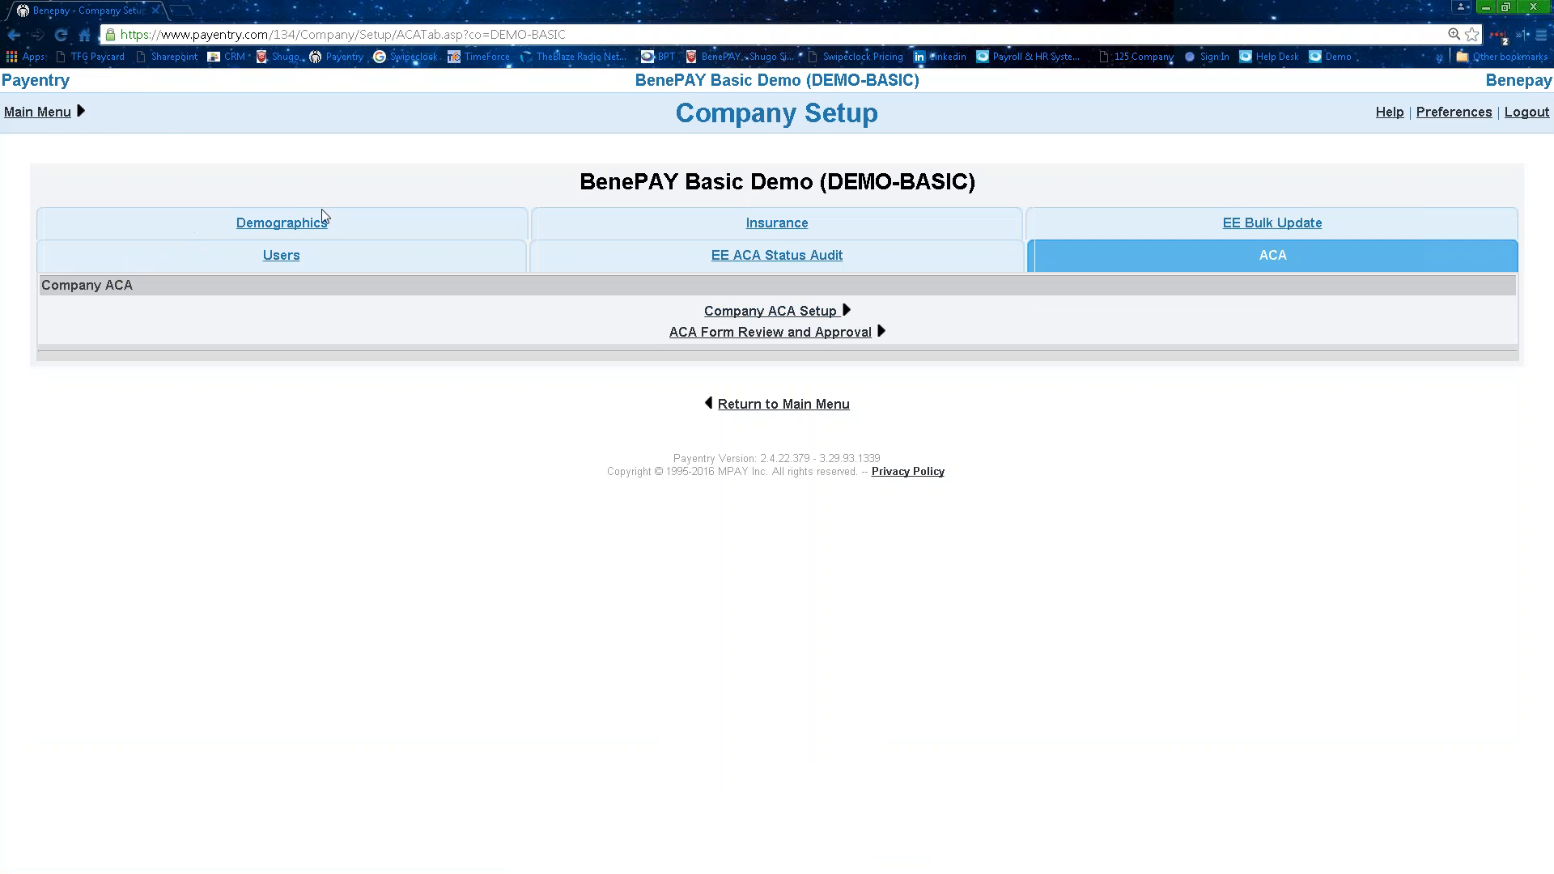
pyautogui.click(59, 118)
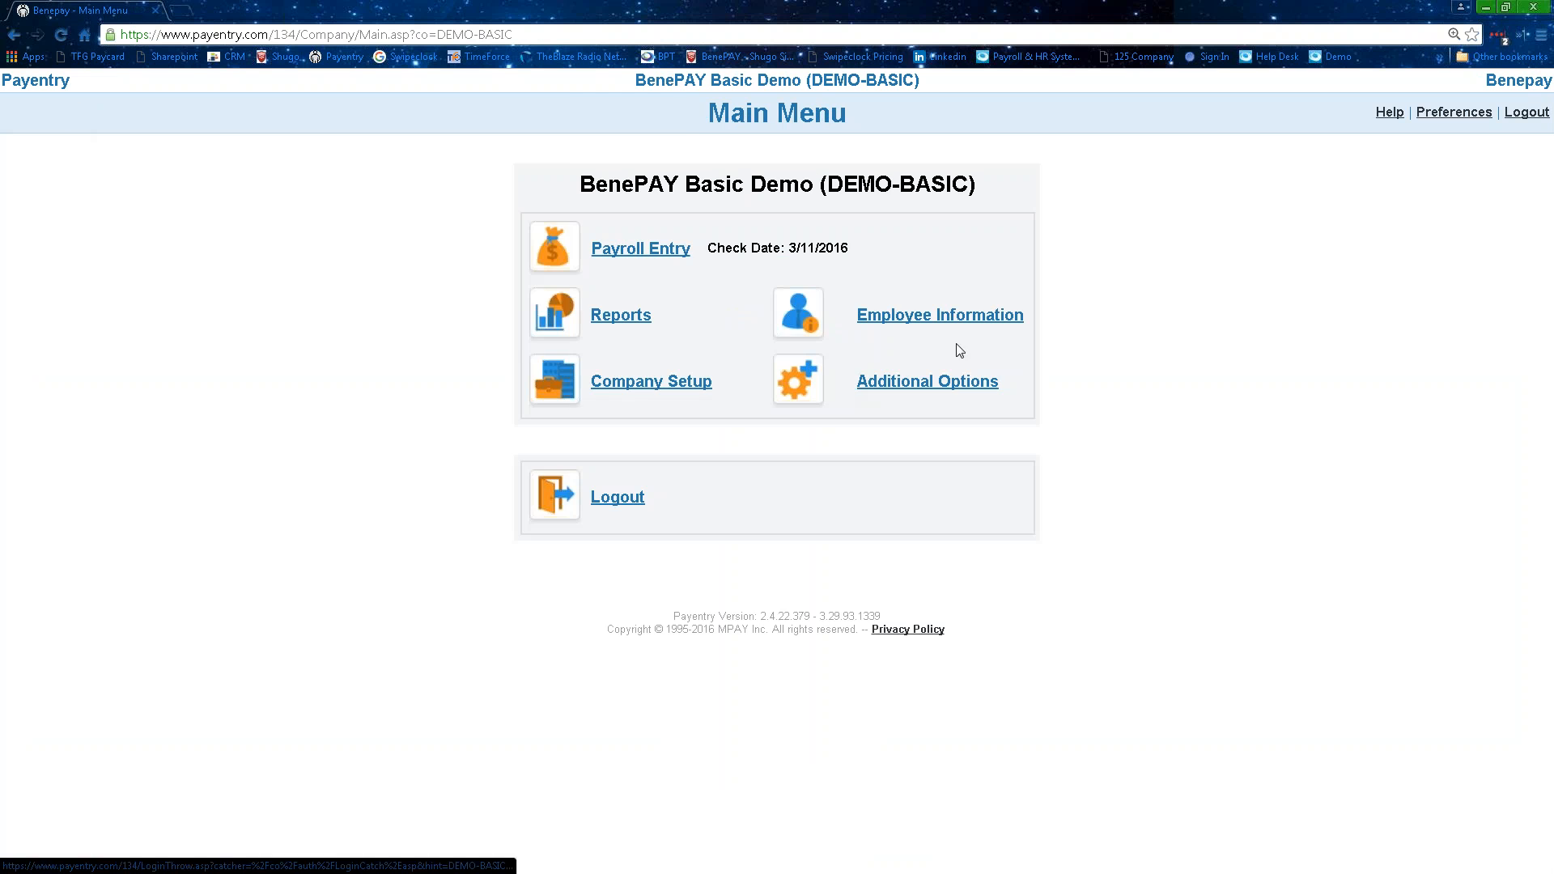
pyautogui.click(937, 321)
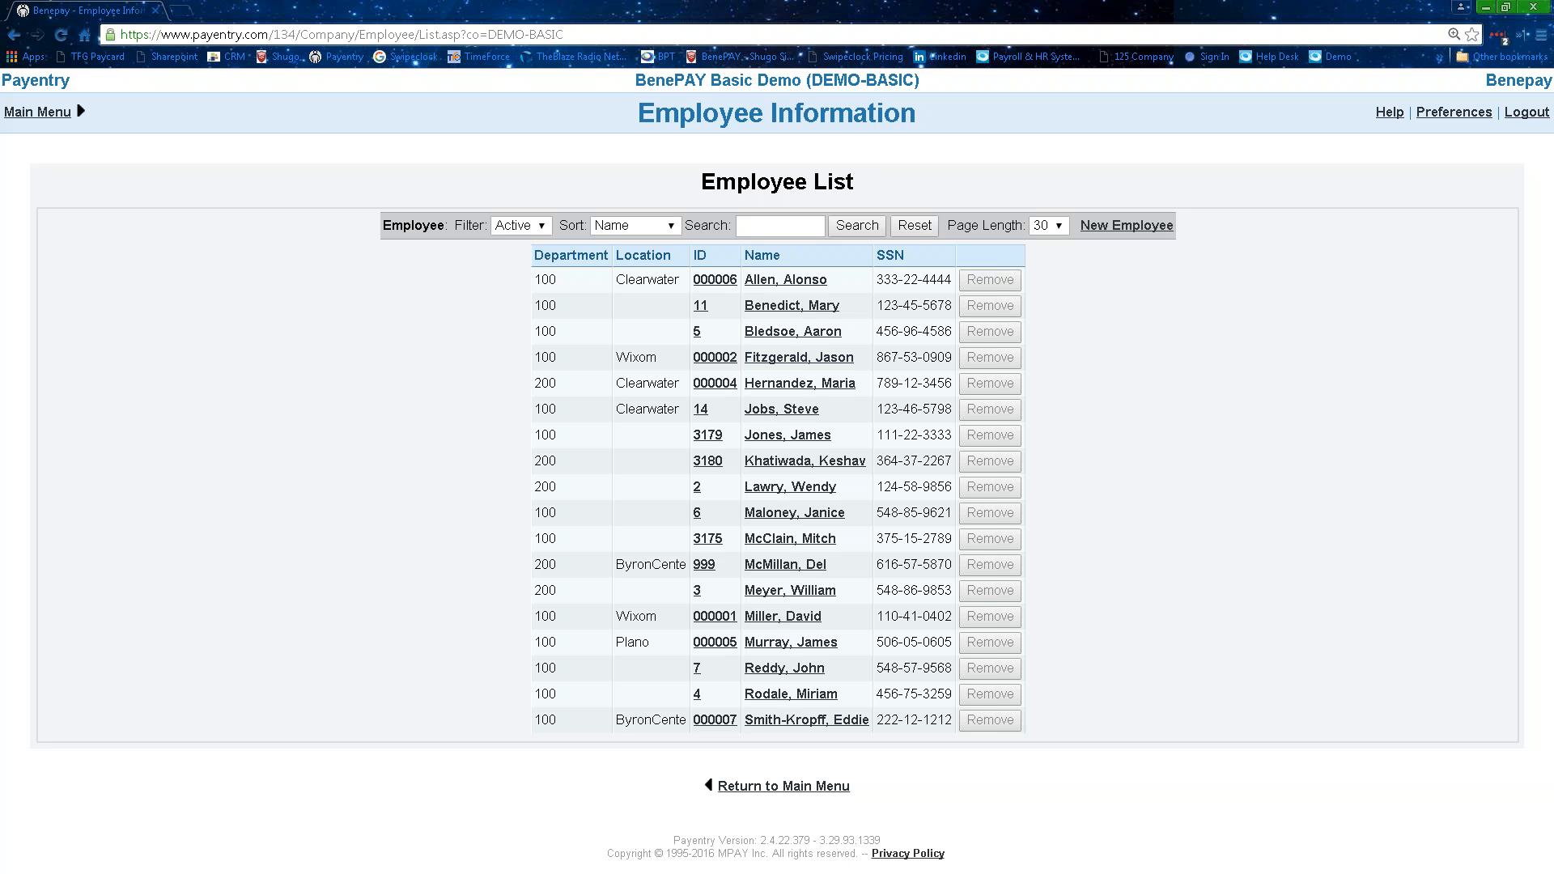
pyautogui.click(790, 486)
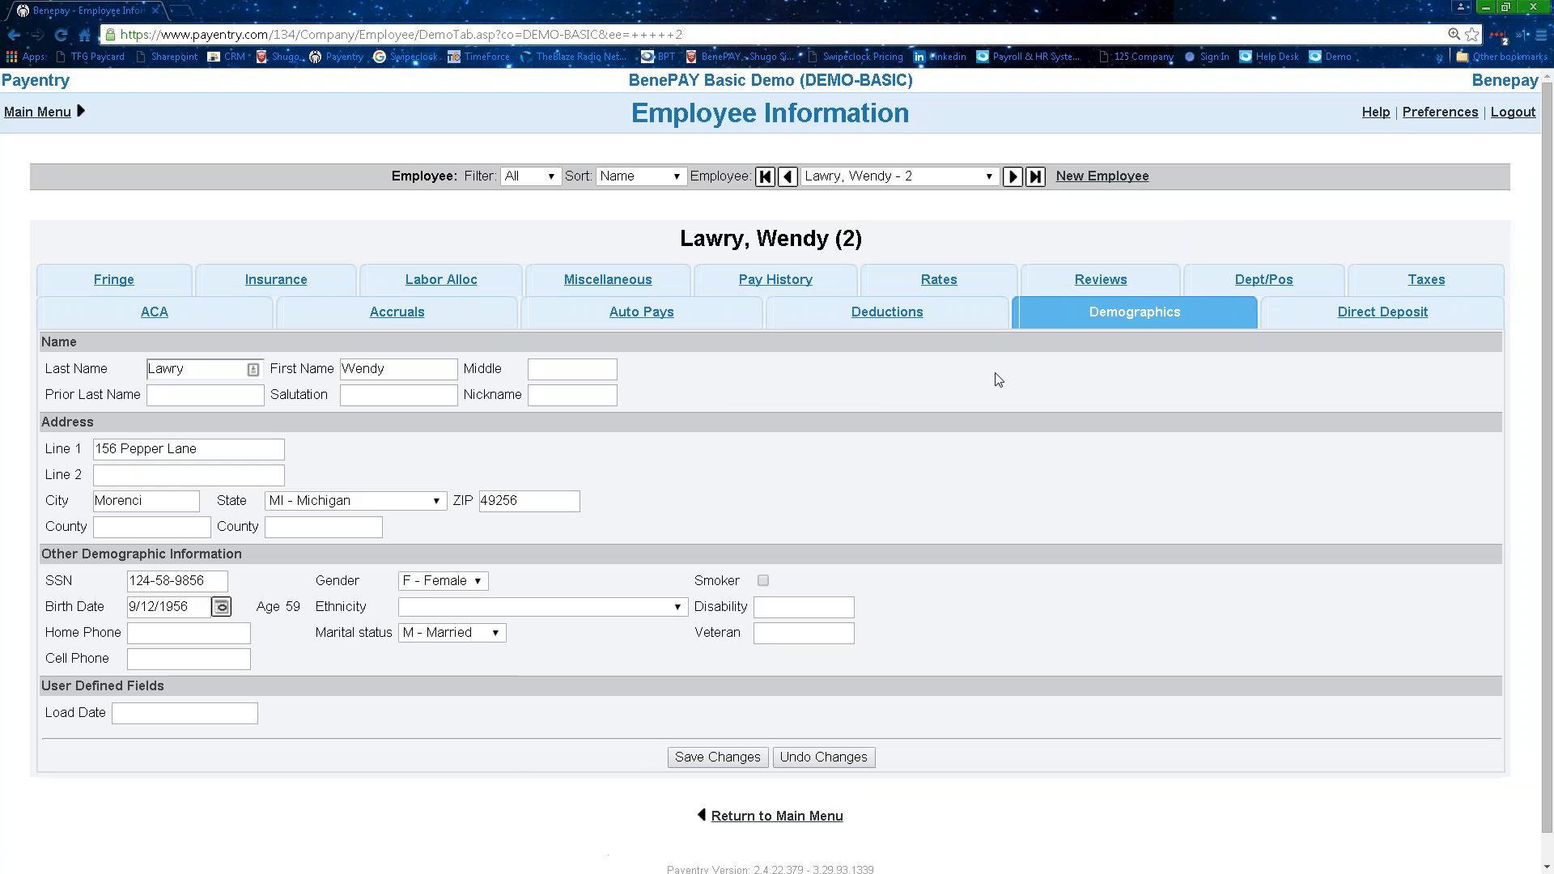
pyautogui.click(154, 312)
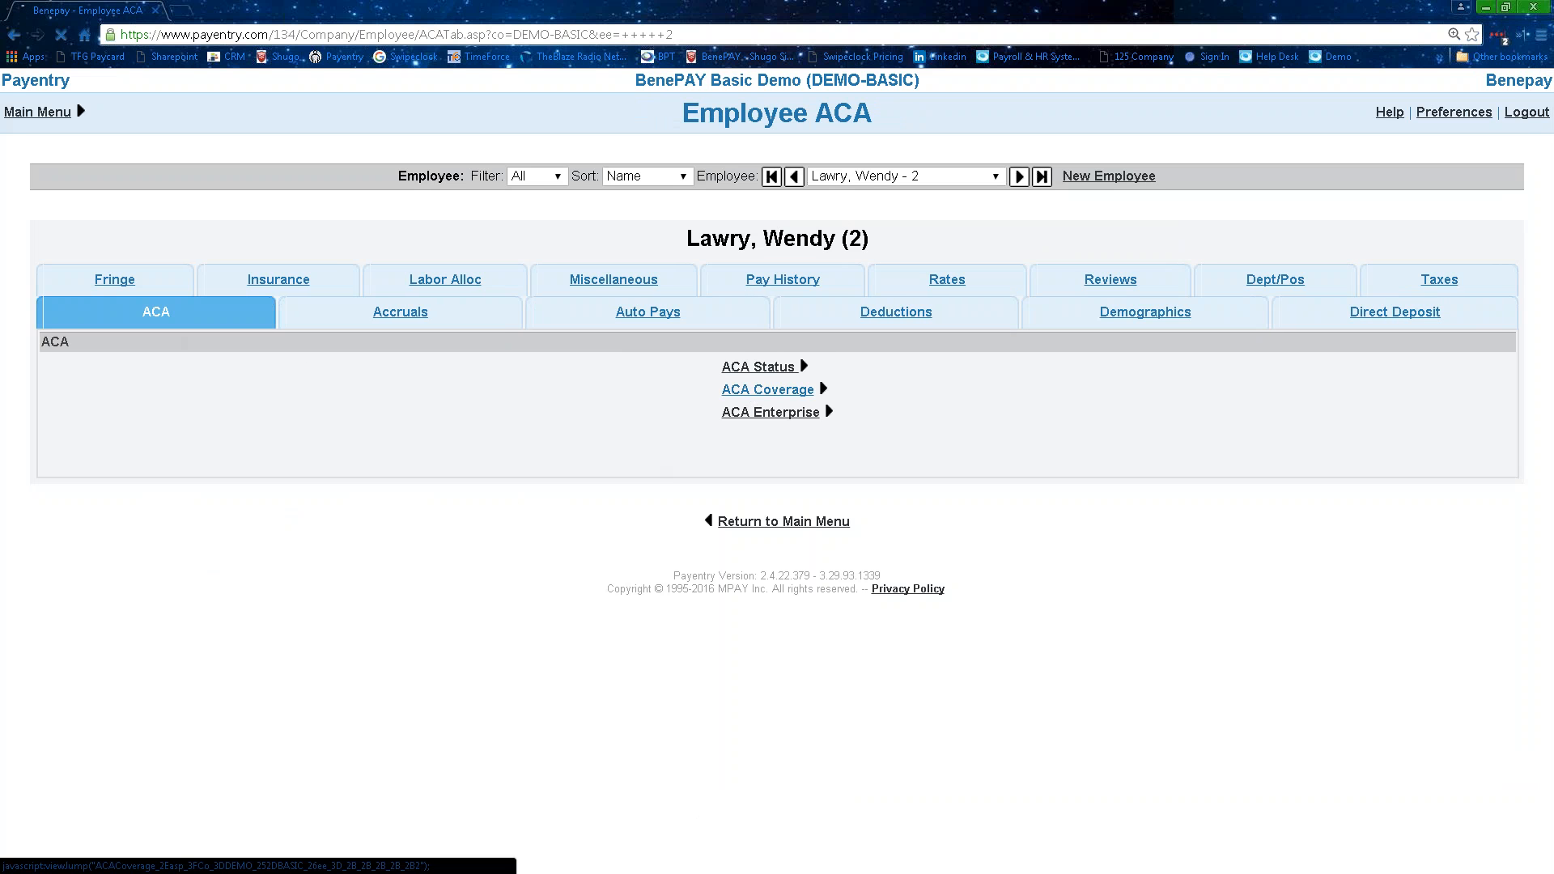
# Open the employee's ACA coverage record starting 1/1/2015 and display its monthly codes for 2015
pyautogui.click(757, 390)
pyautogui.click(1053, 383)
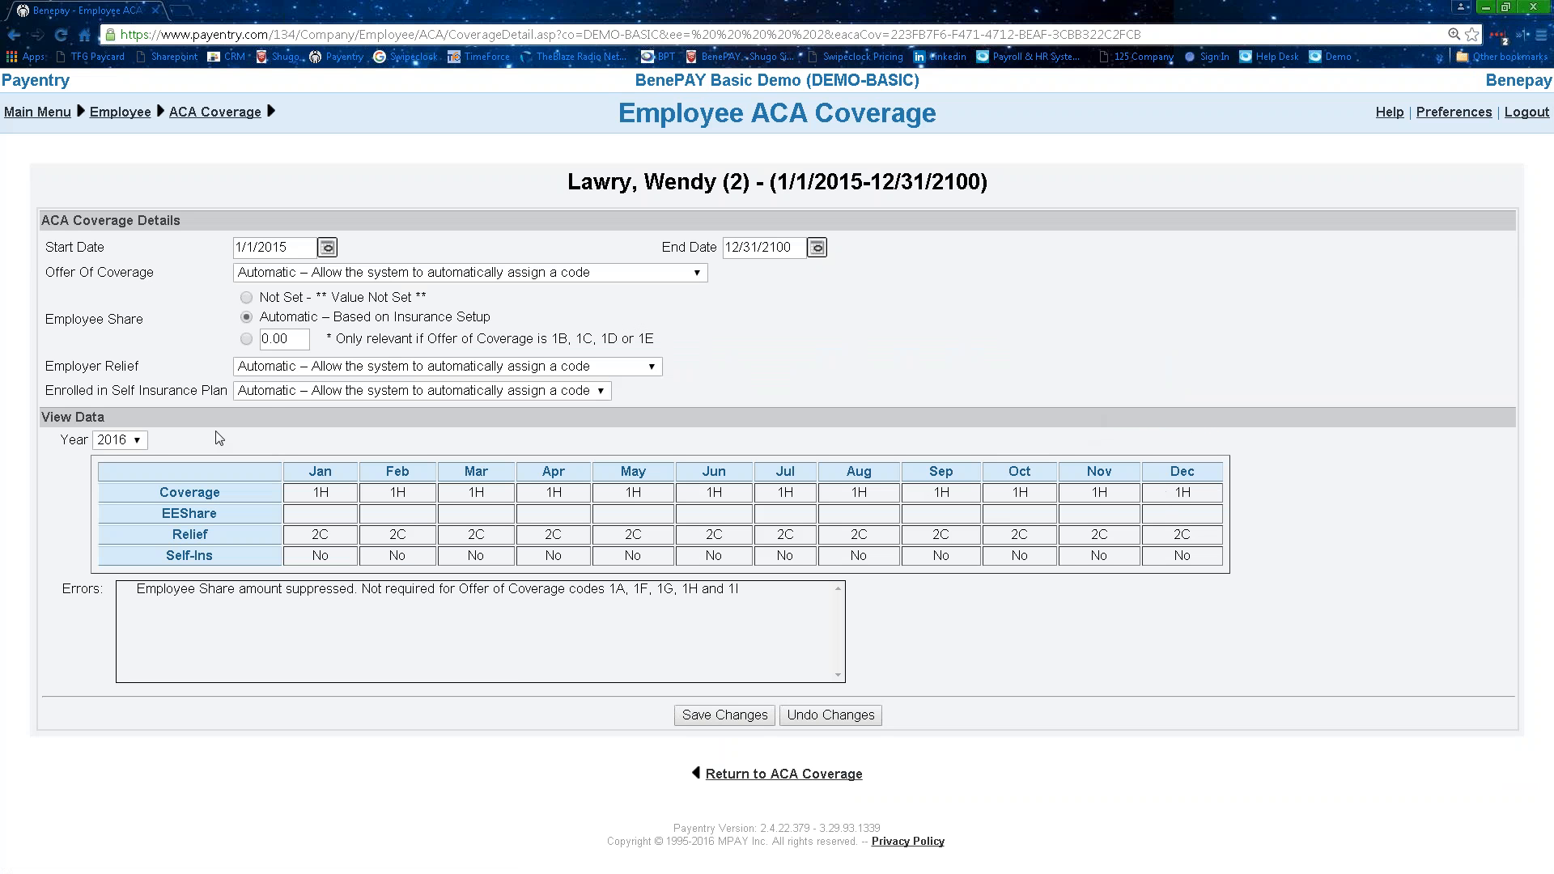
pyautogui.click(135, 440)
pyautogui.click(114, 473)
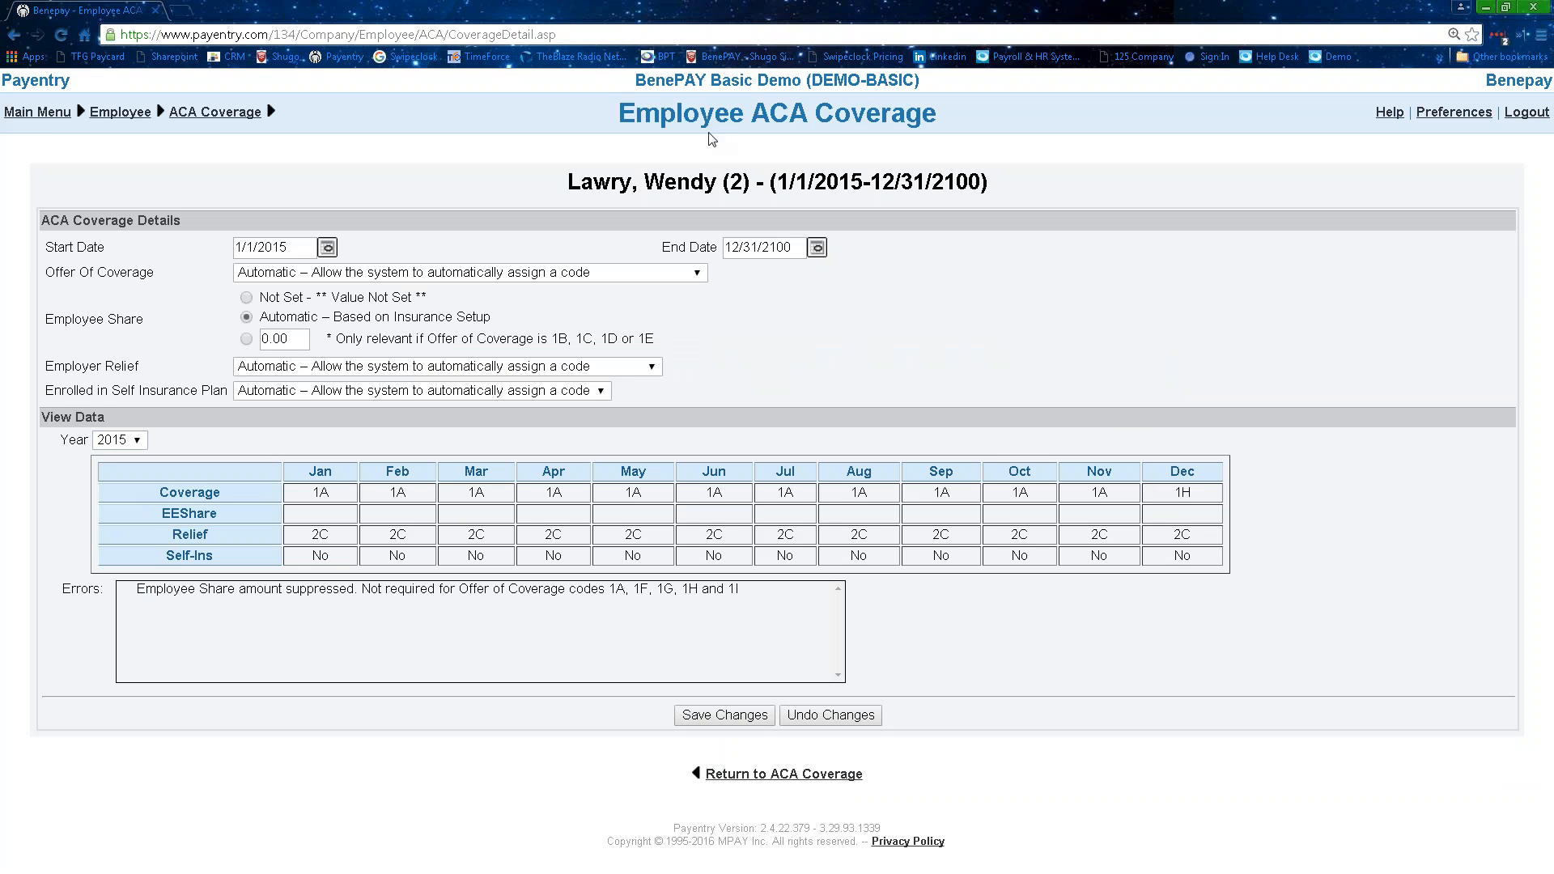
# Return to the company's ACA Form Review and Approval and show approved forms only
pyautogui.click(55, 116)
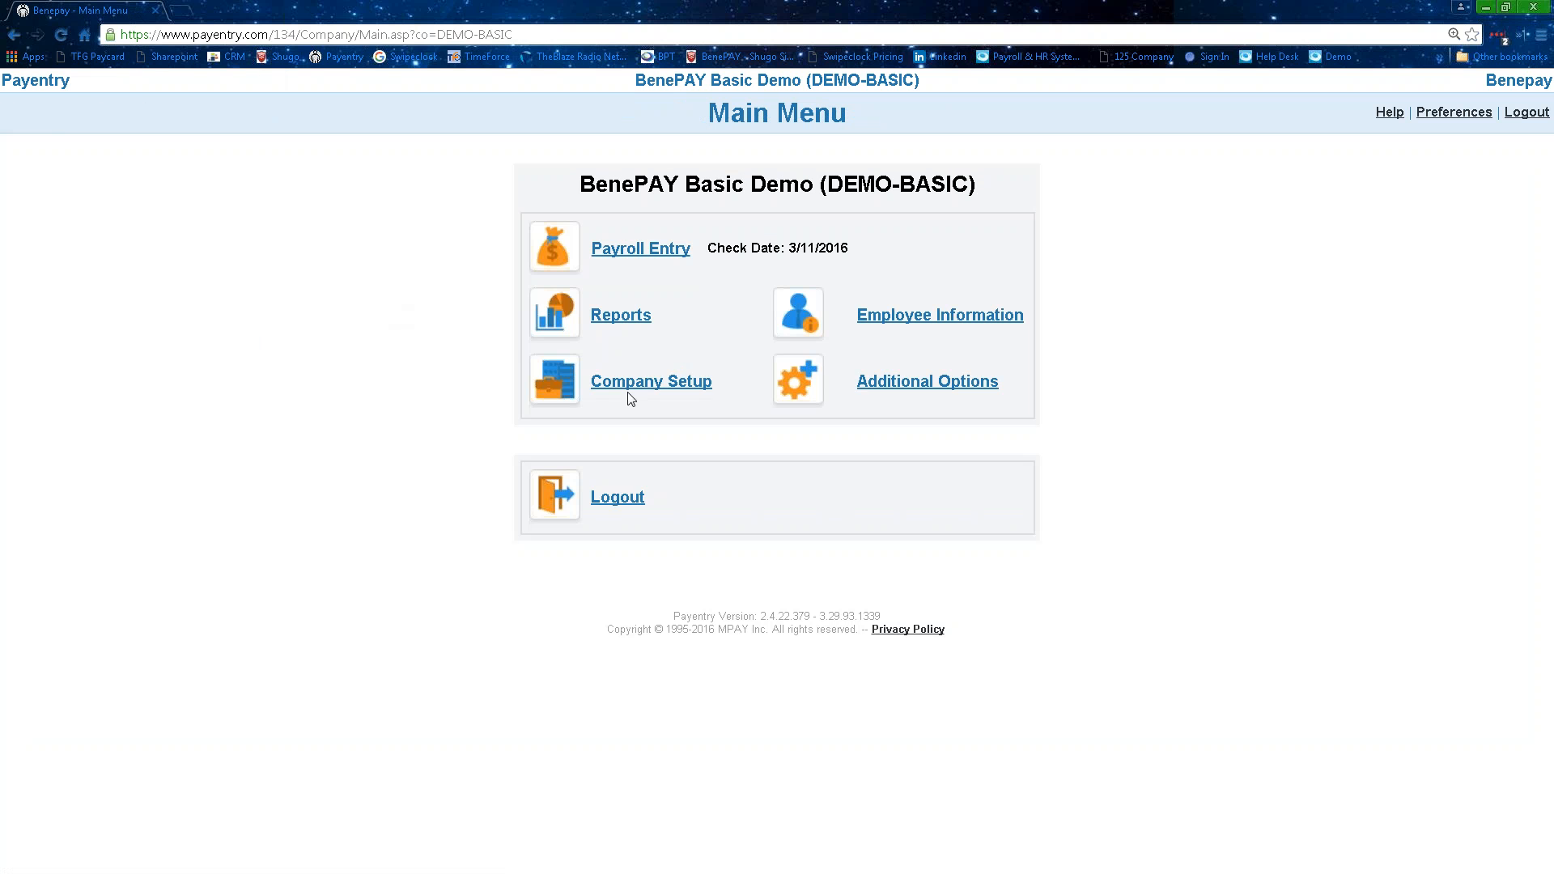
pyautogui.click(632, 393)
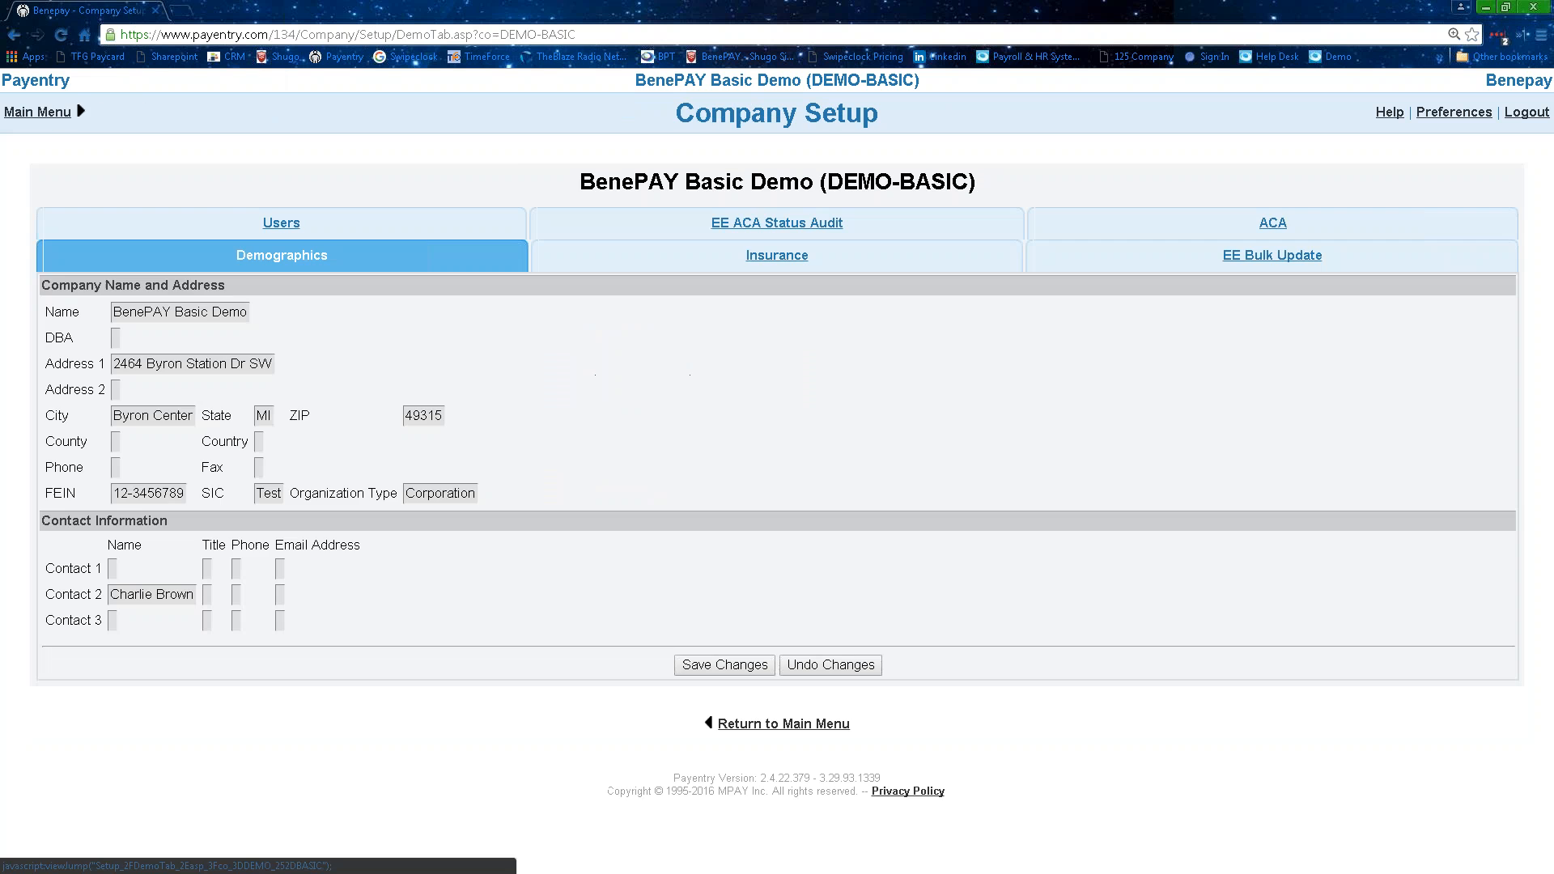
pyautogui.click(1273, 222)
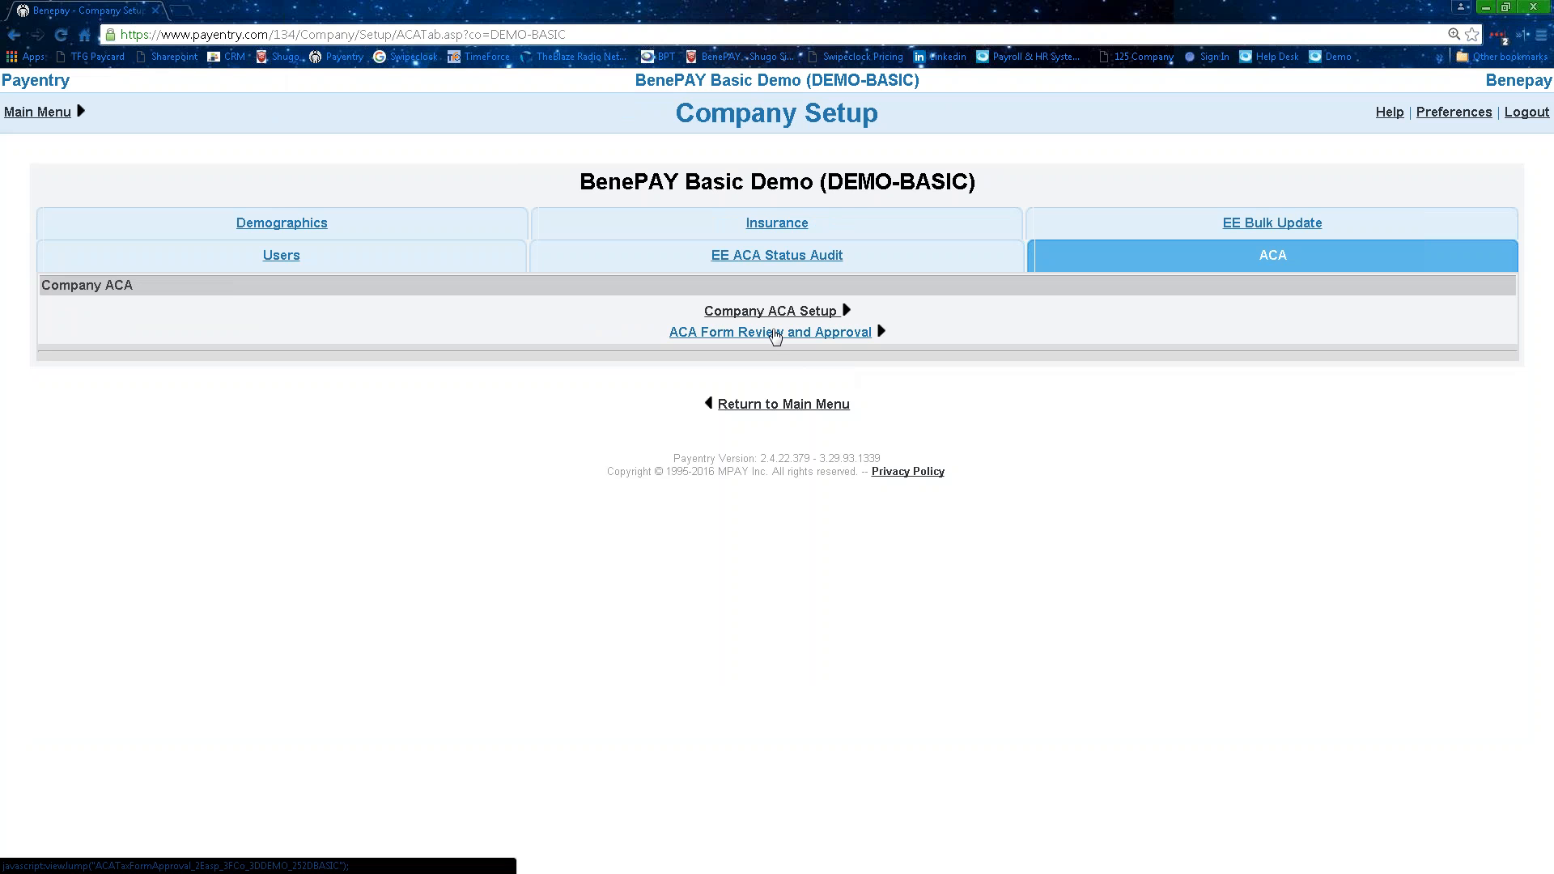
pyautogui.click(776, 334)
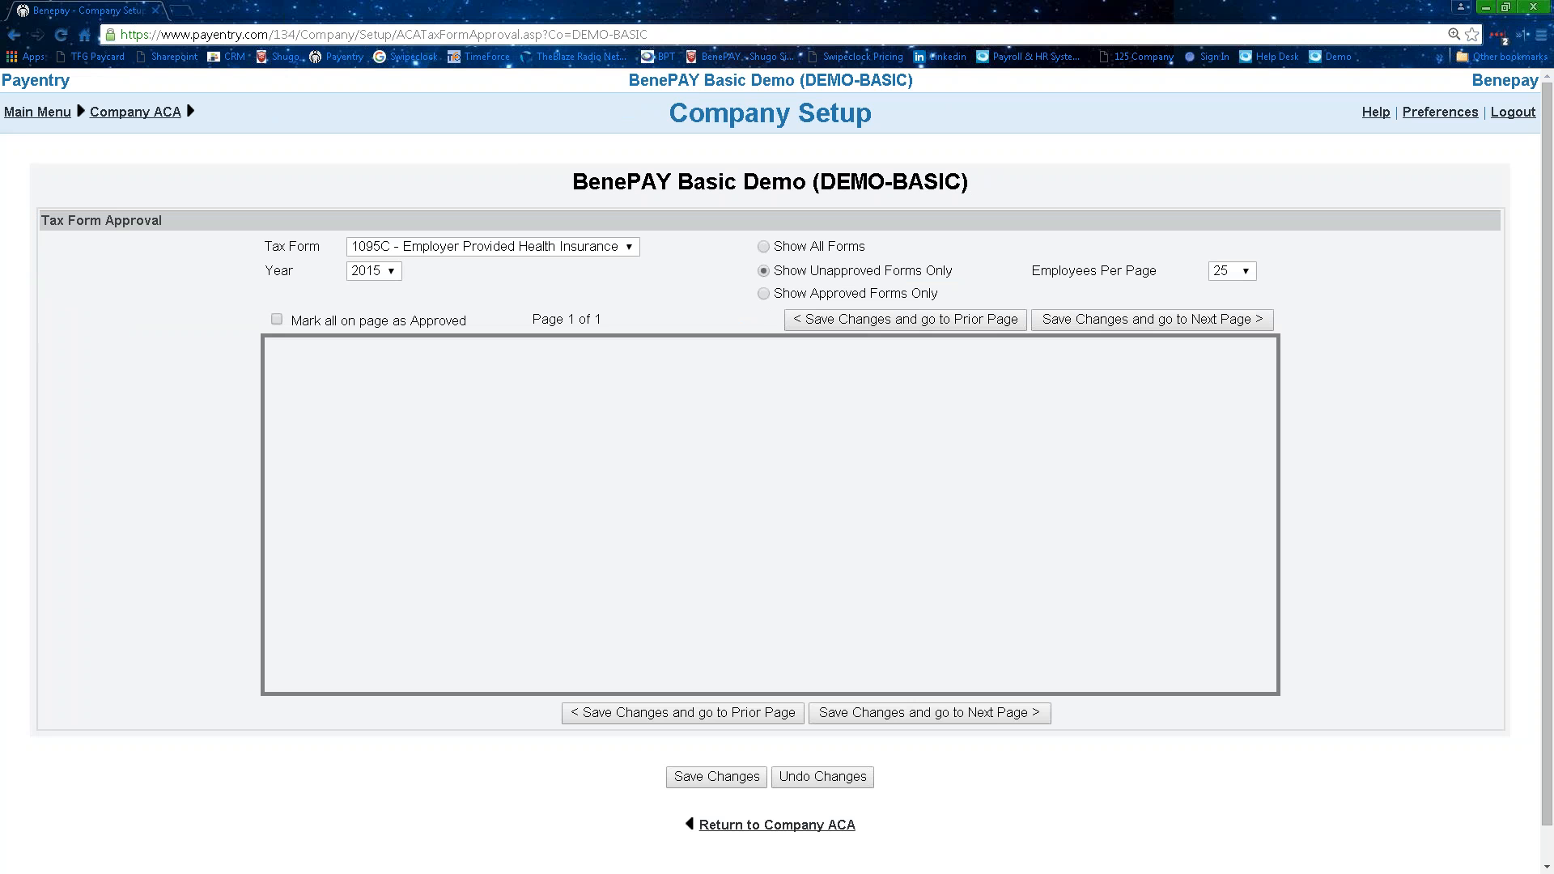
pyautogui.click(764, 294)
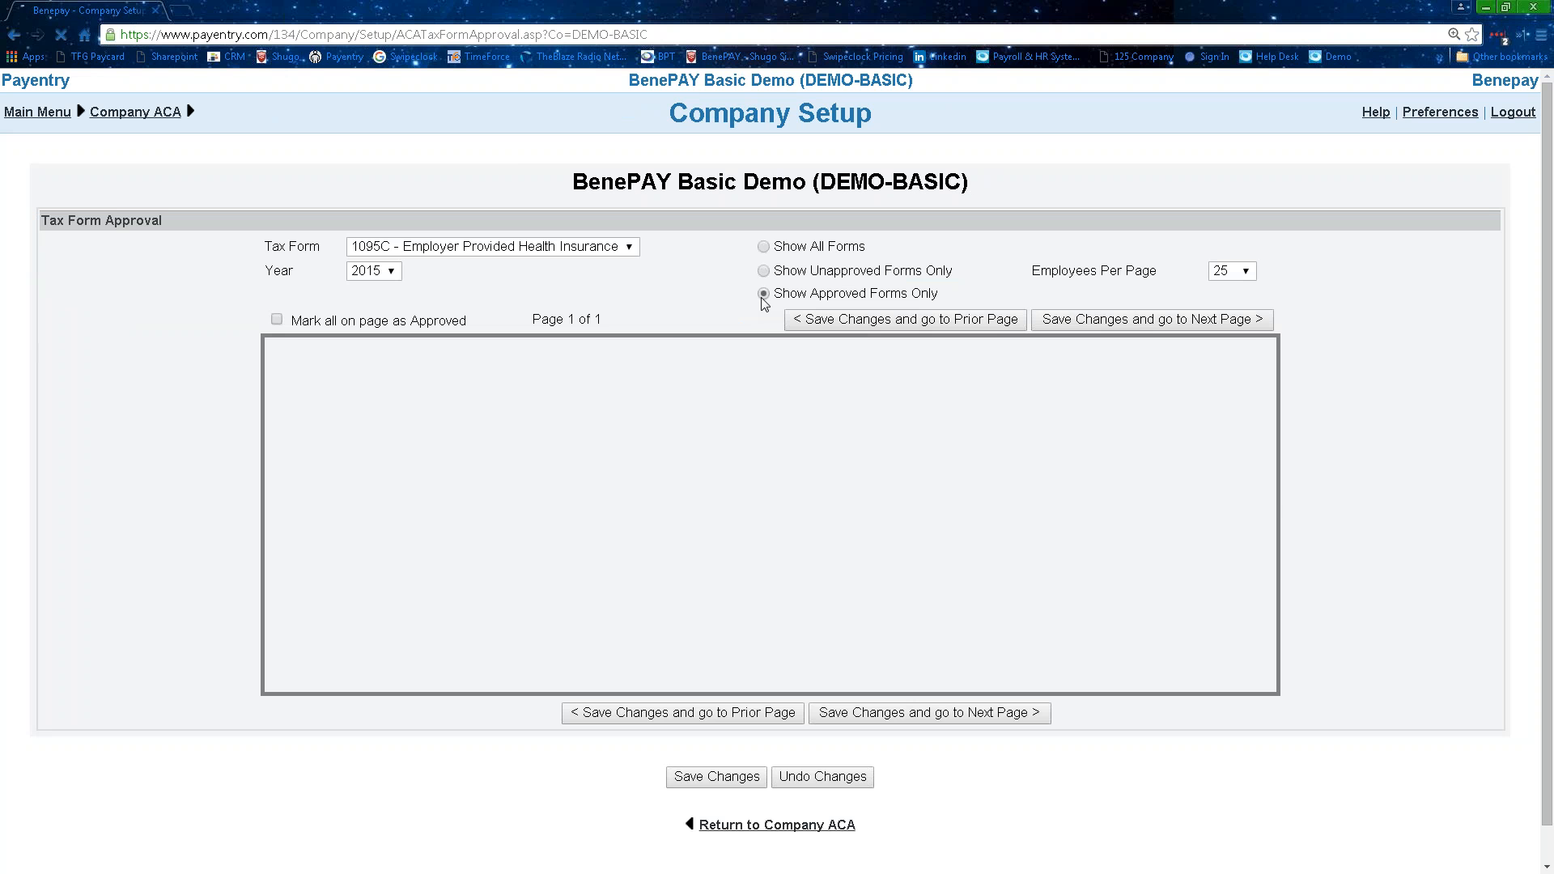